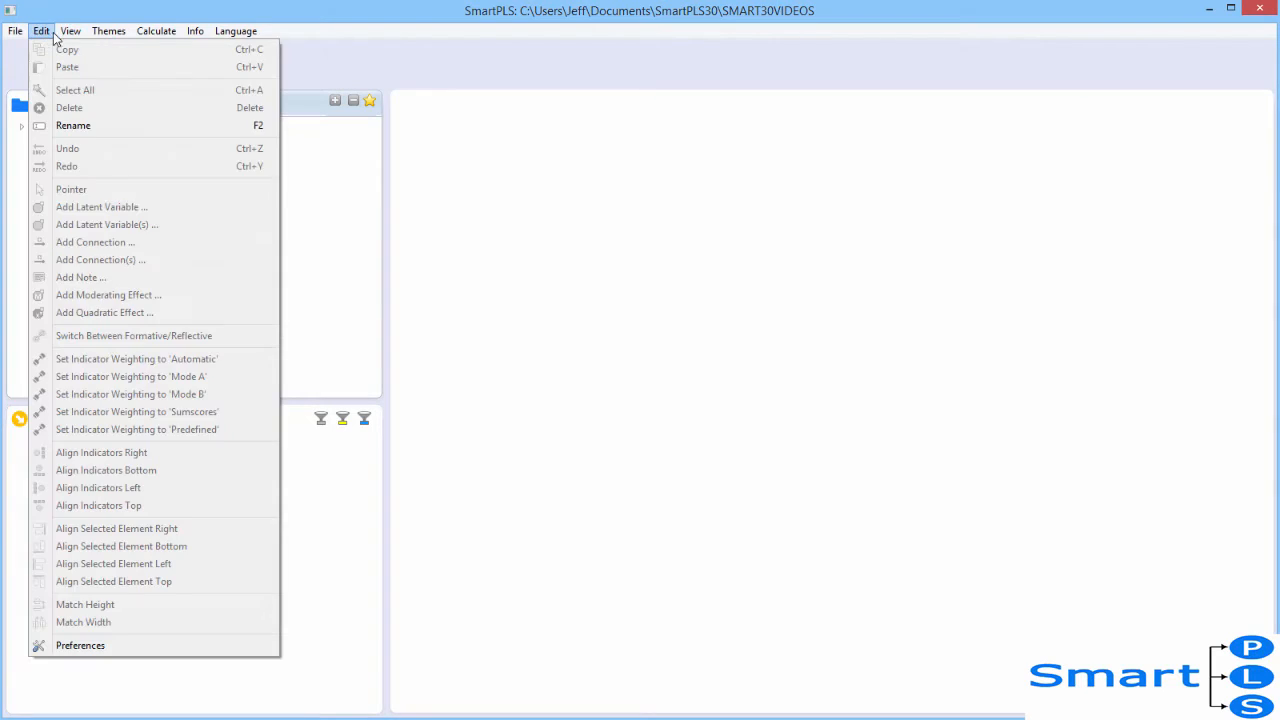
# - Expand the Corporate Reputation project to list its models and data sets
pyautogui.click(167, 37)
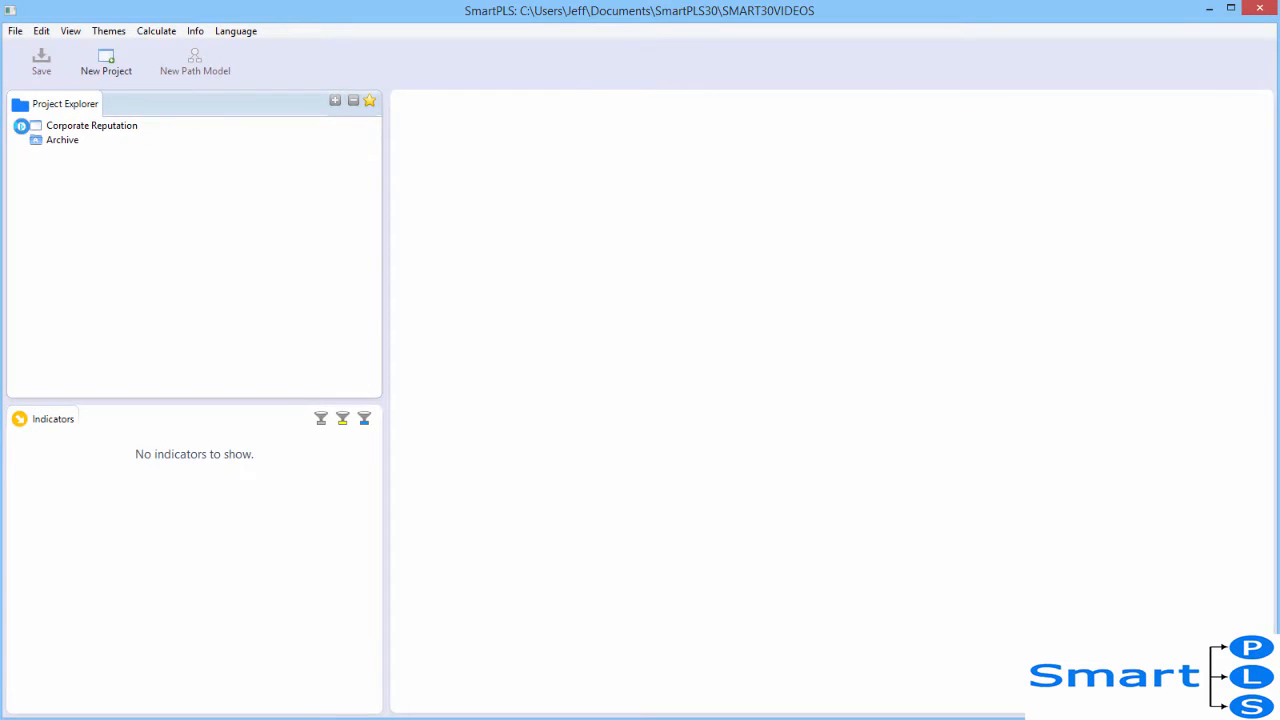
pyautogui.click(21, 126)
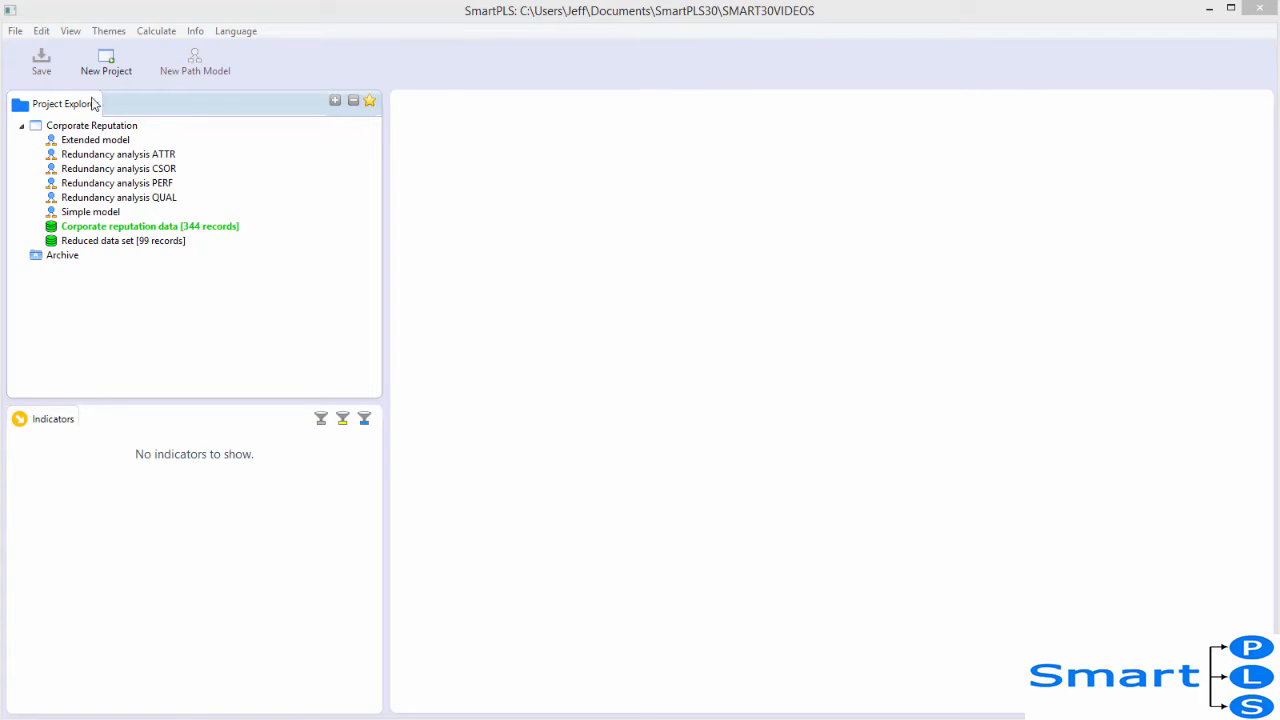
pyautogui.doubleClick(33, 130)
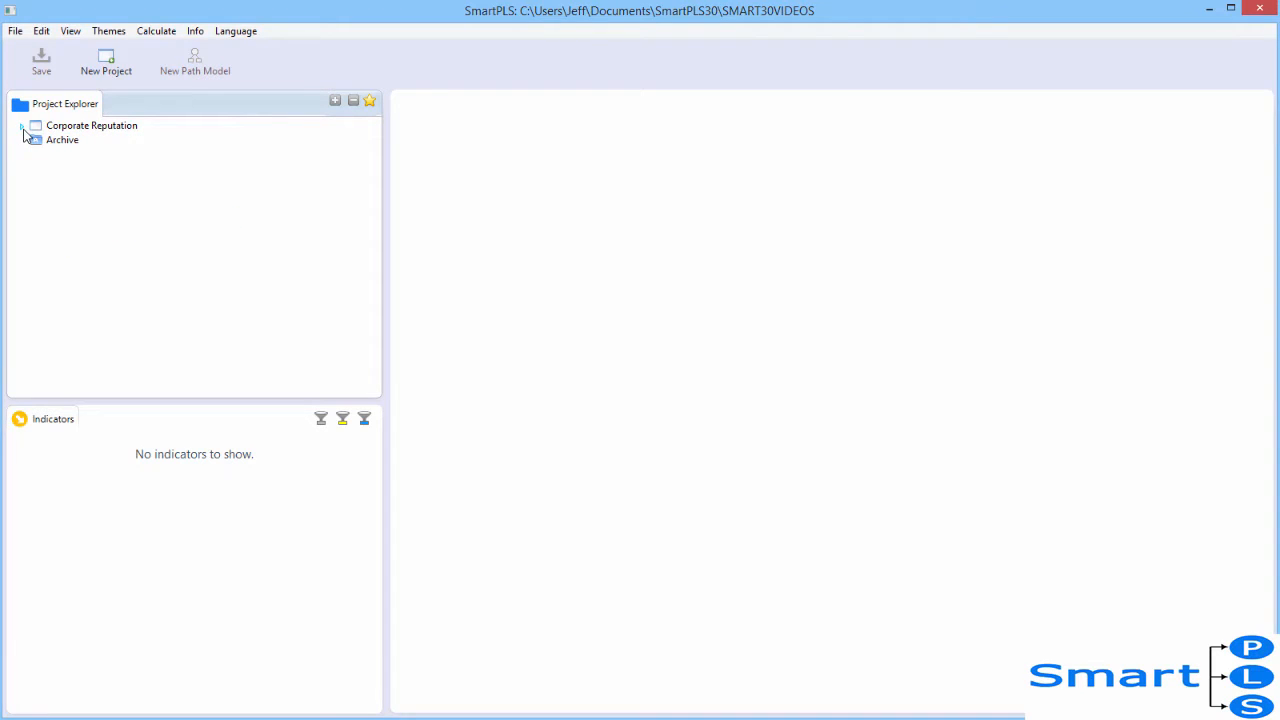
pyautogui.click(23, 129)
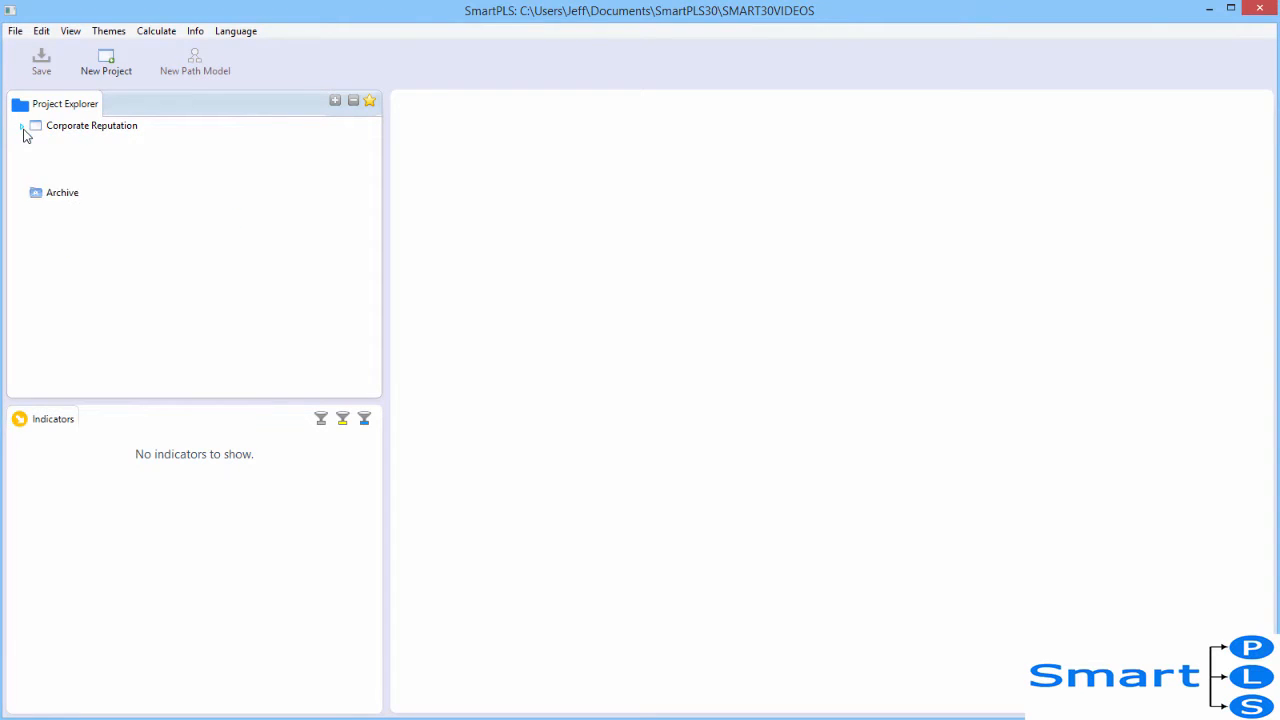
pyautogui.click(370, 101)
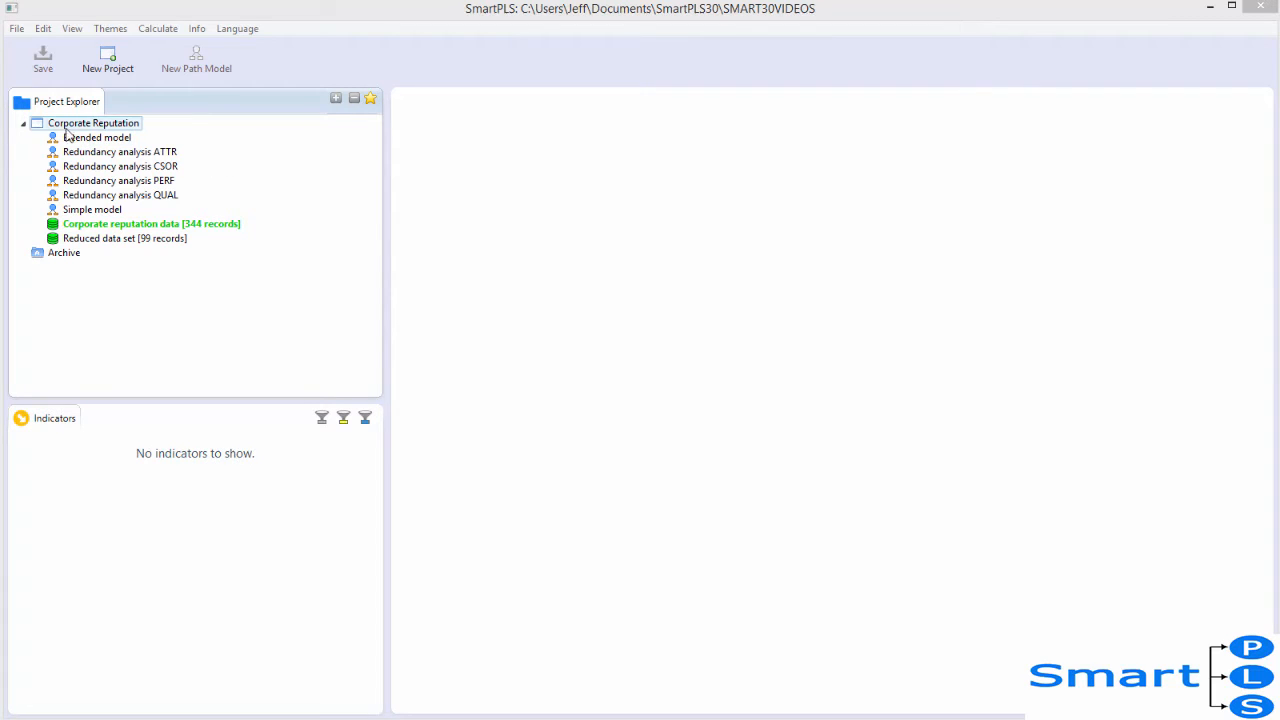
# - Create a new path model named "First SmartPLS model" in the Corporate Reputation project
pyautogui.click(80, 211)
pyautogui.click(70, 125)
pyautogui.rightClick(70, 125)
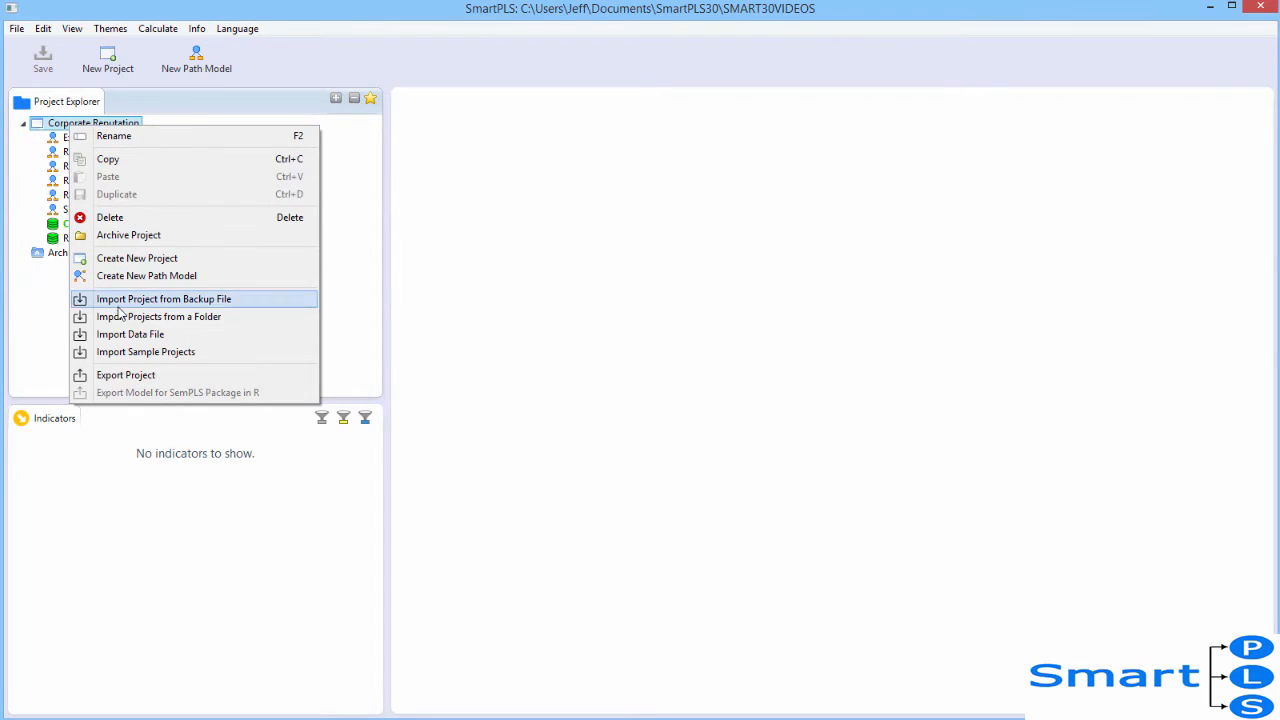
pyautogui.click(141, 277)
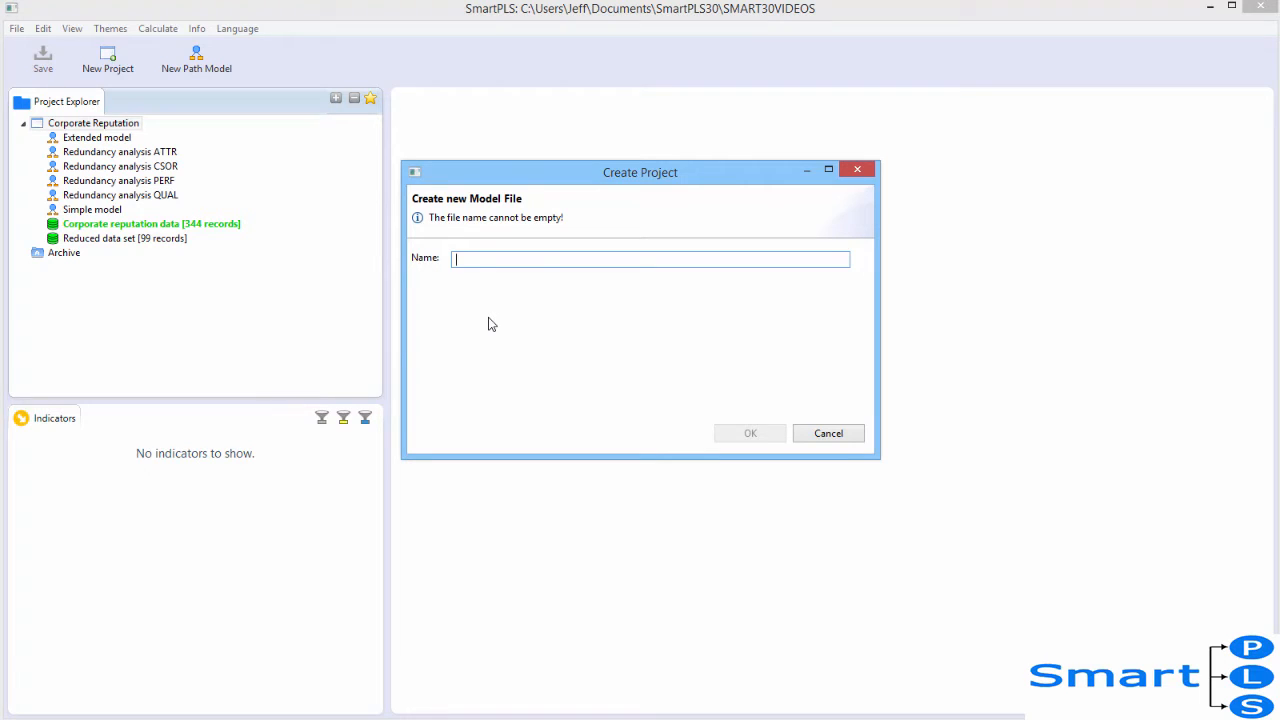
pyautogui.write('Firsy Smart')
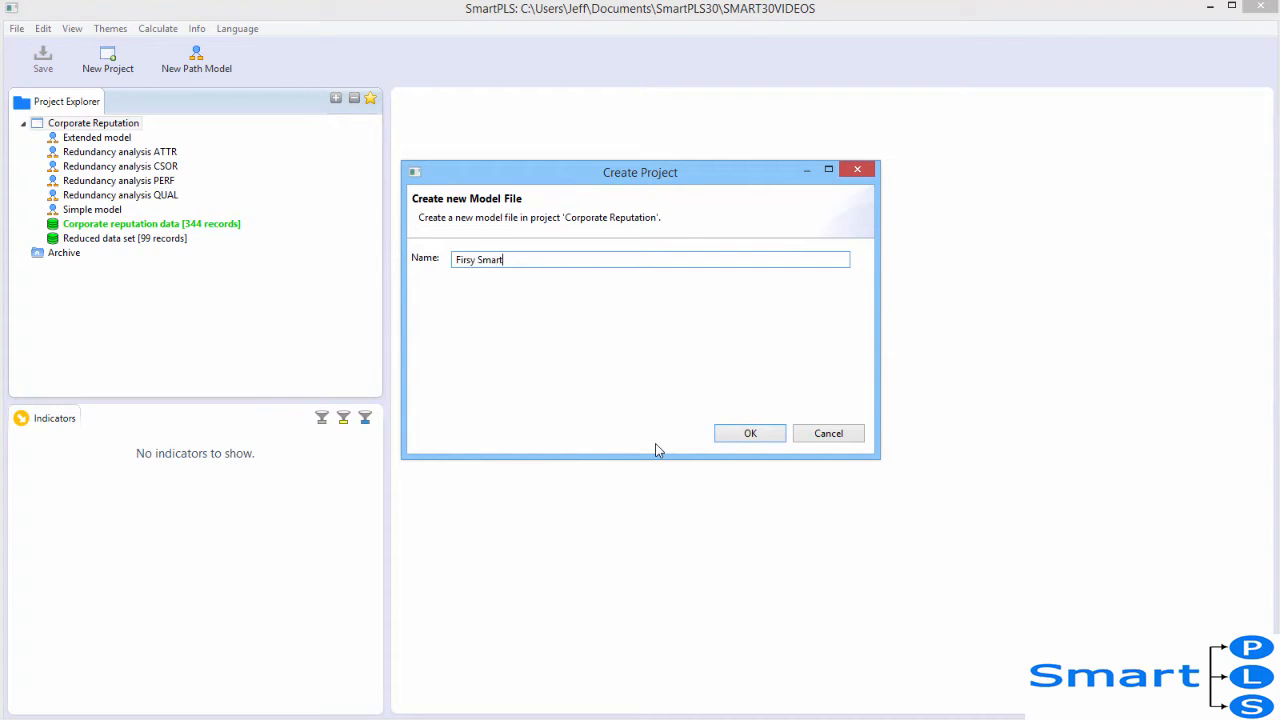
pyautogui.write('PLS model')
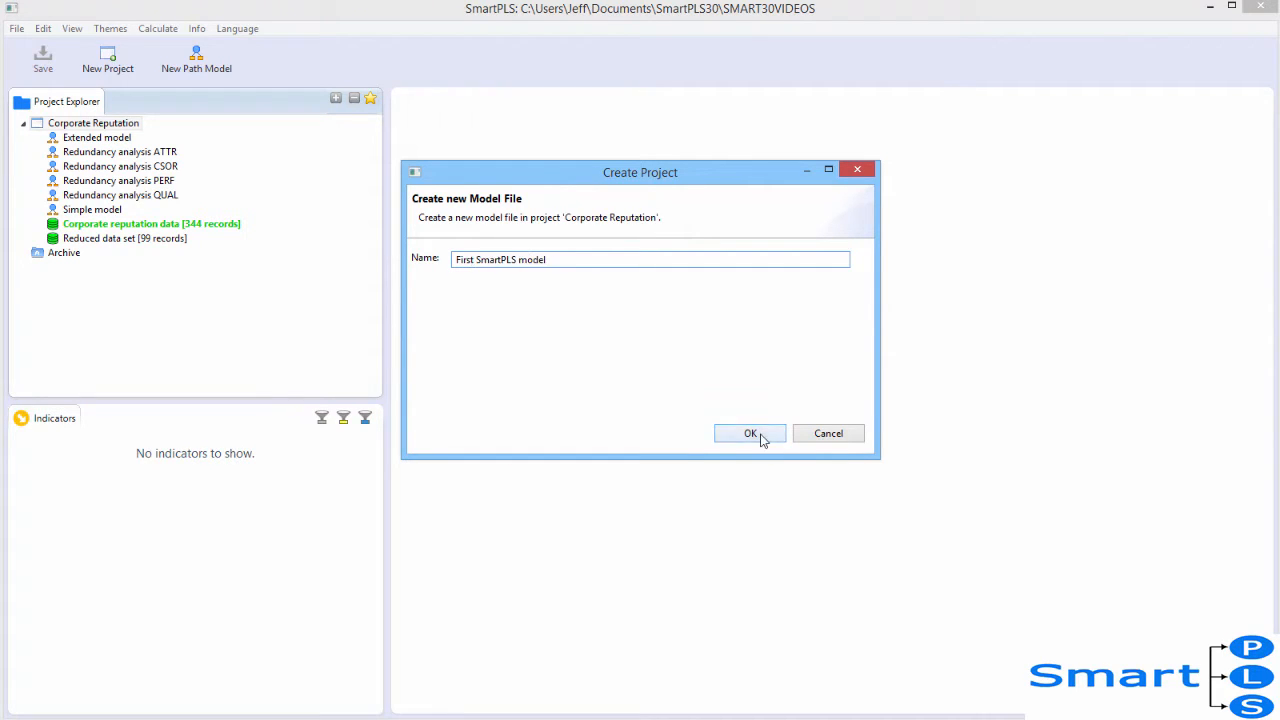
pyautogui.click(761, 433)
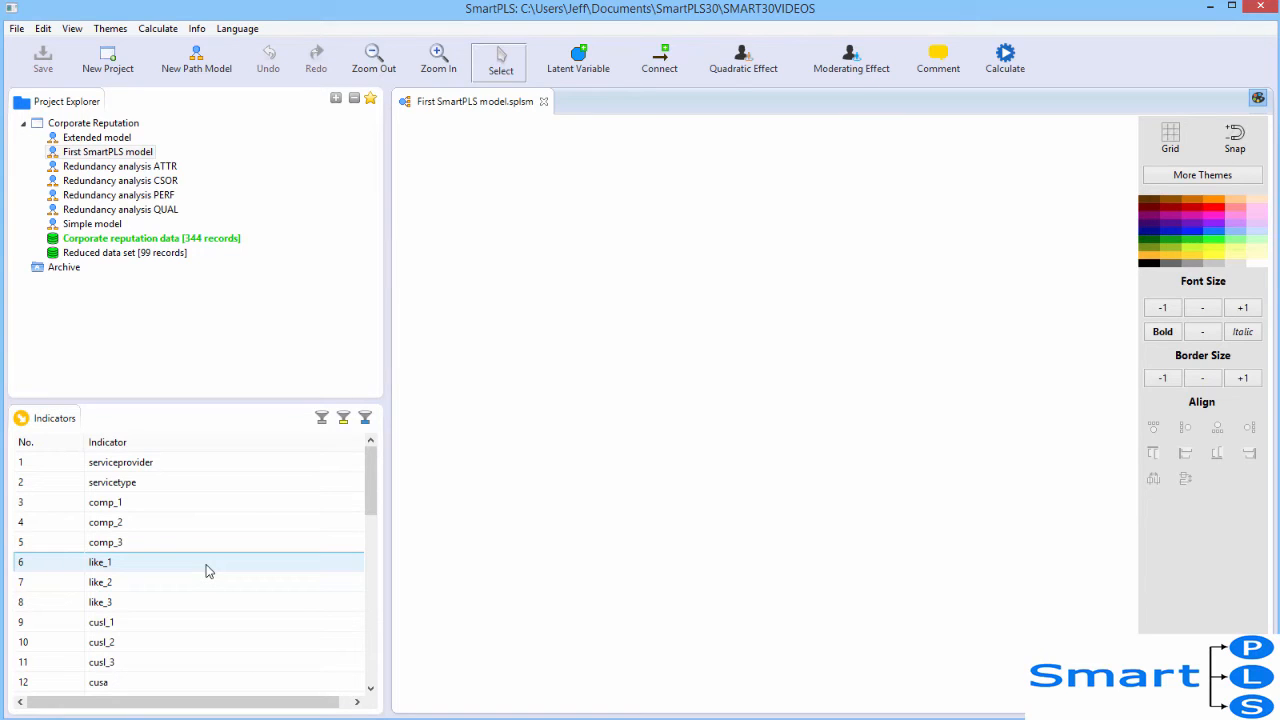
# - Add a latent variable with indicators cusl_1 to cusl_3 toward the right of the model canvas and name it CUSL
pyautogui.click(136, 621)
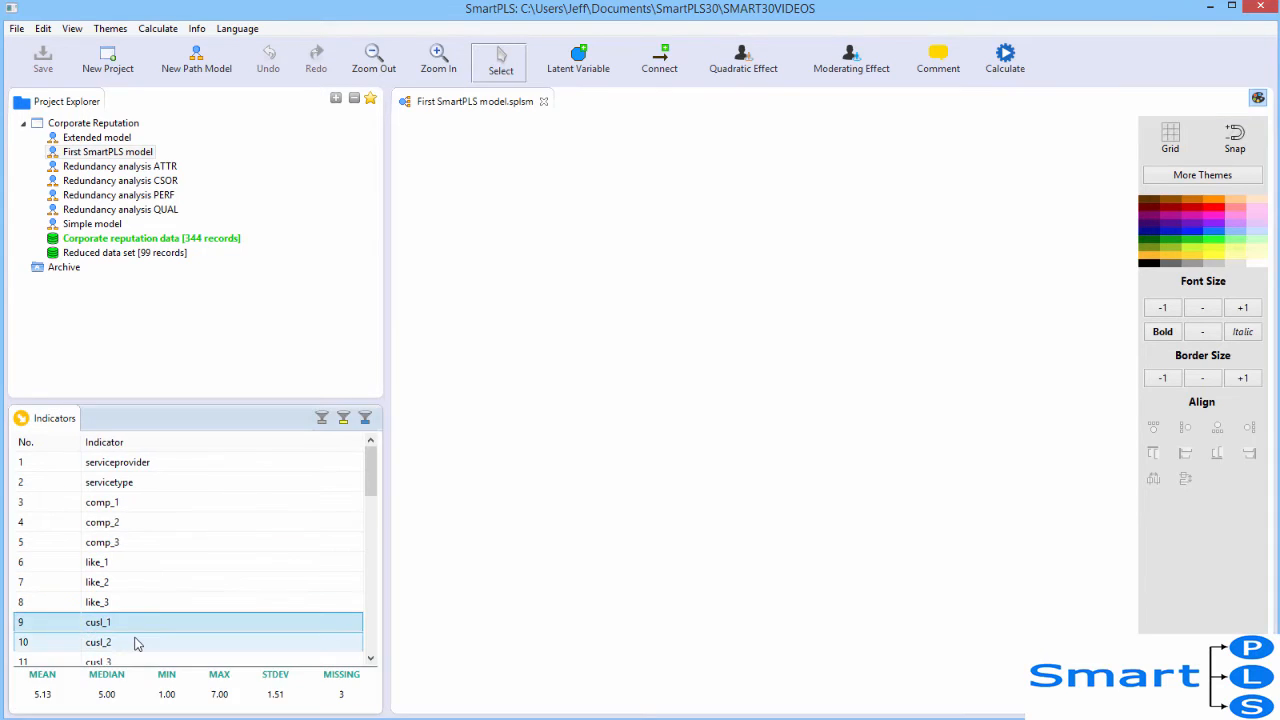
pyautogui.moveTo(136, 644); pyautogui.dragTo(979, 410)
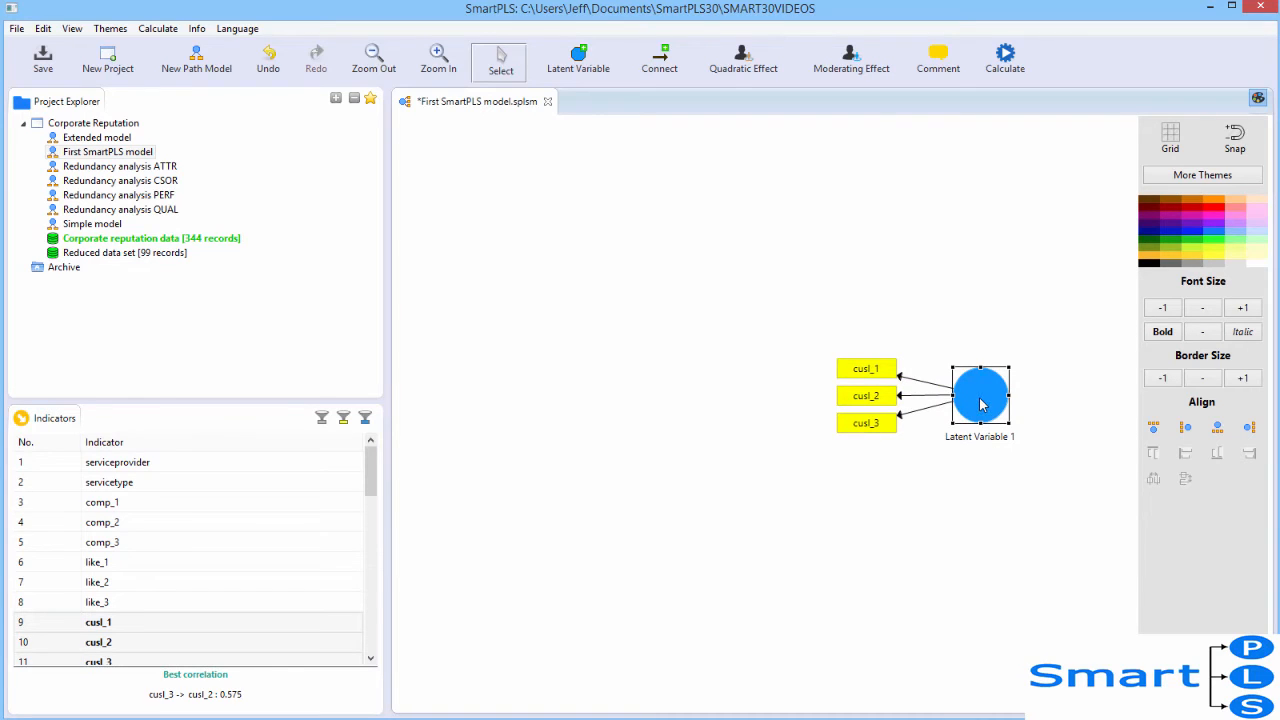
pyautogui.rightClick(980, 404)
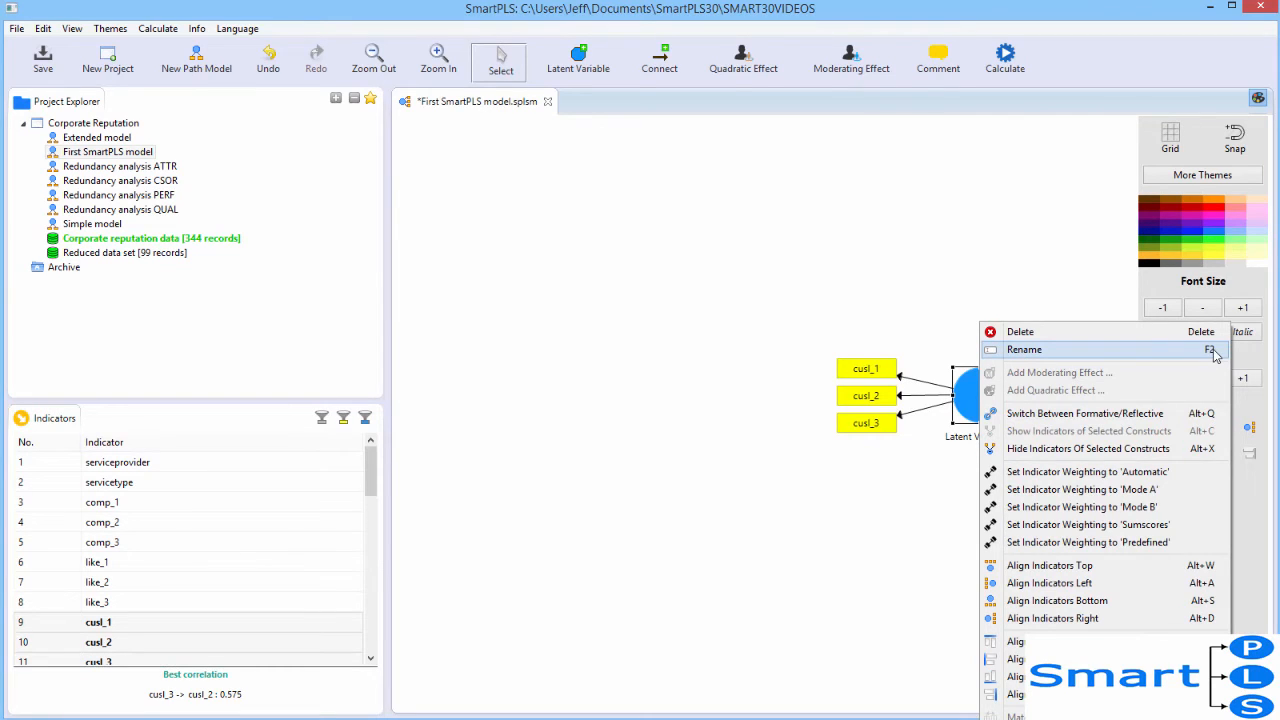
pyautogui.click(1168, 351)
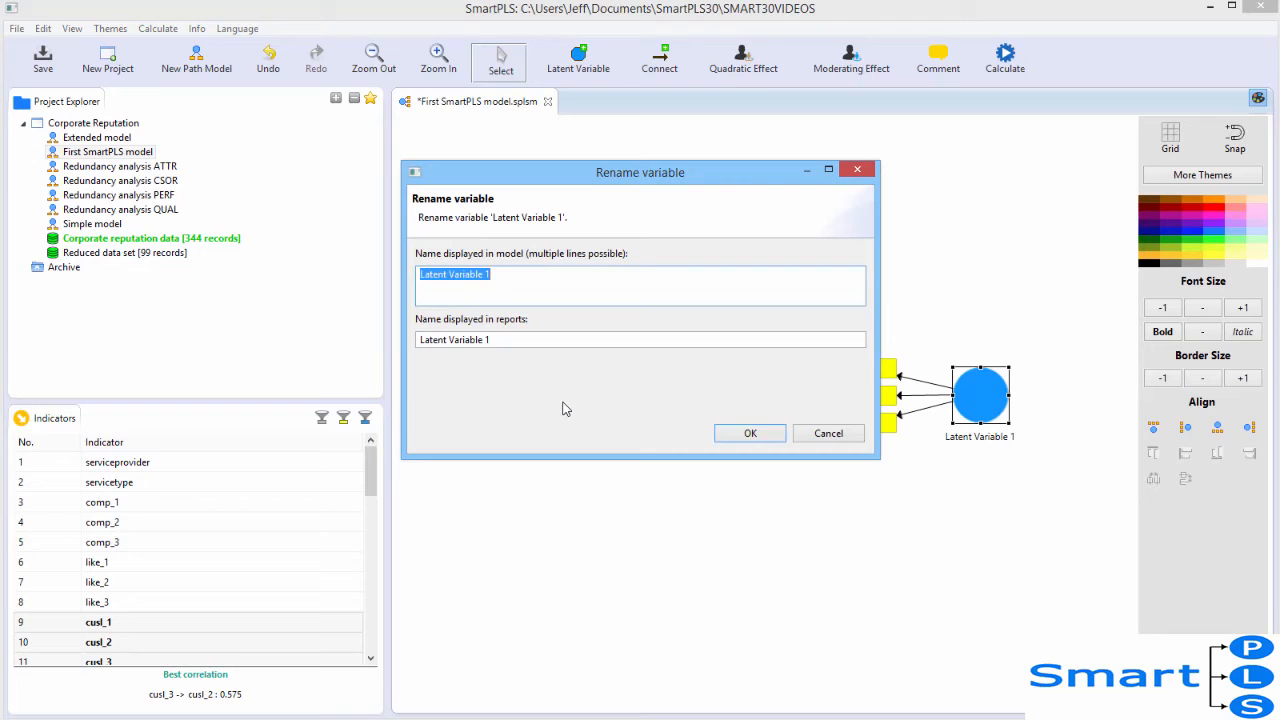
pyautogui.write('CUSL')
pyautogui.press('Return')
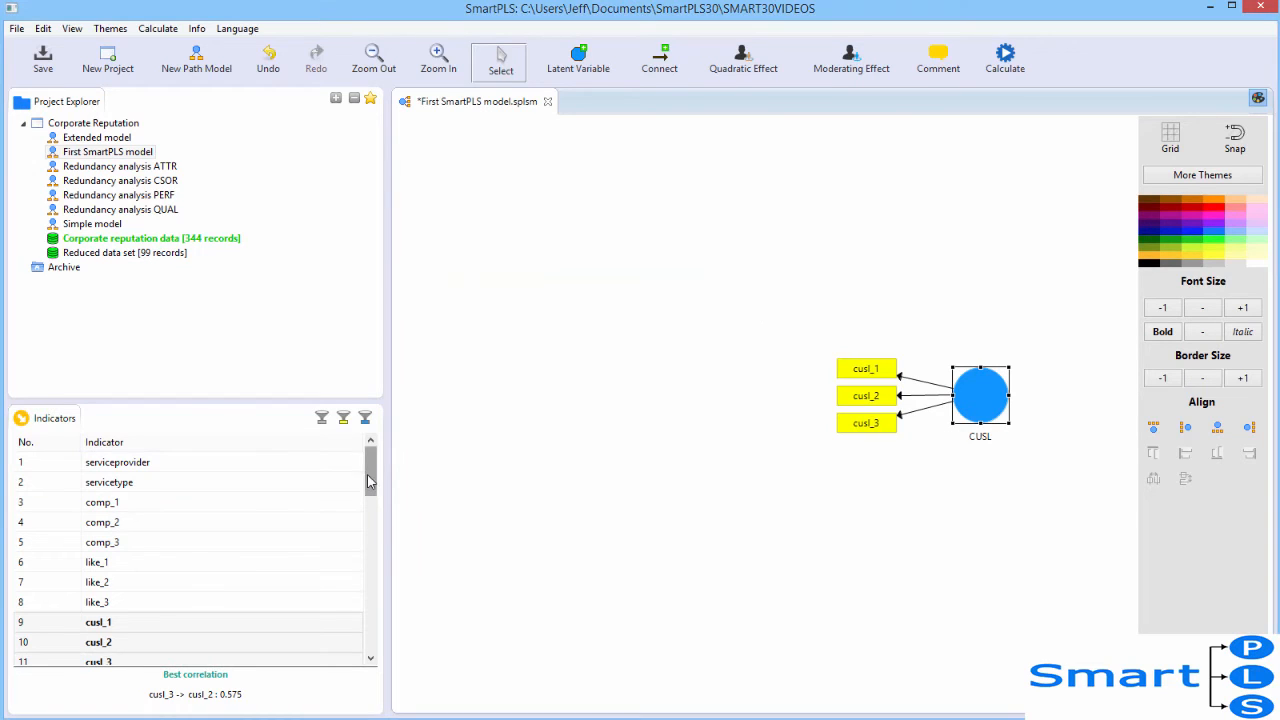
# - Add a latent variable with the single indicator cusa to the left of CUSL and name it CUSA
pyautogui.moveTo(367, 474); pyautogui.dragTo(366, 508)
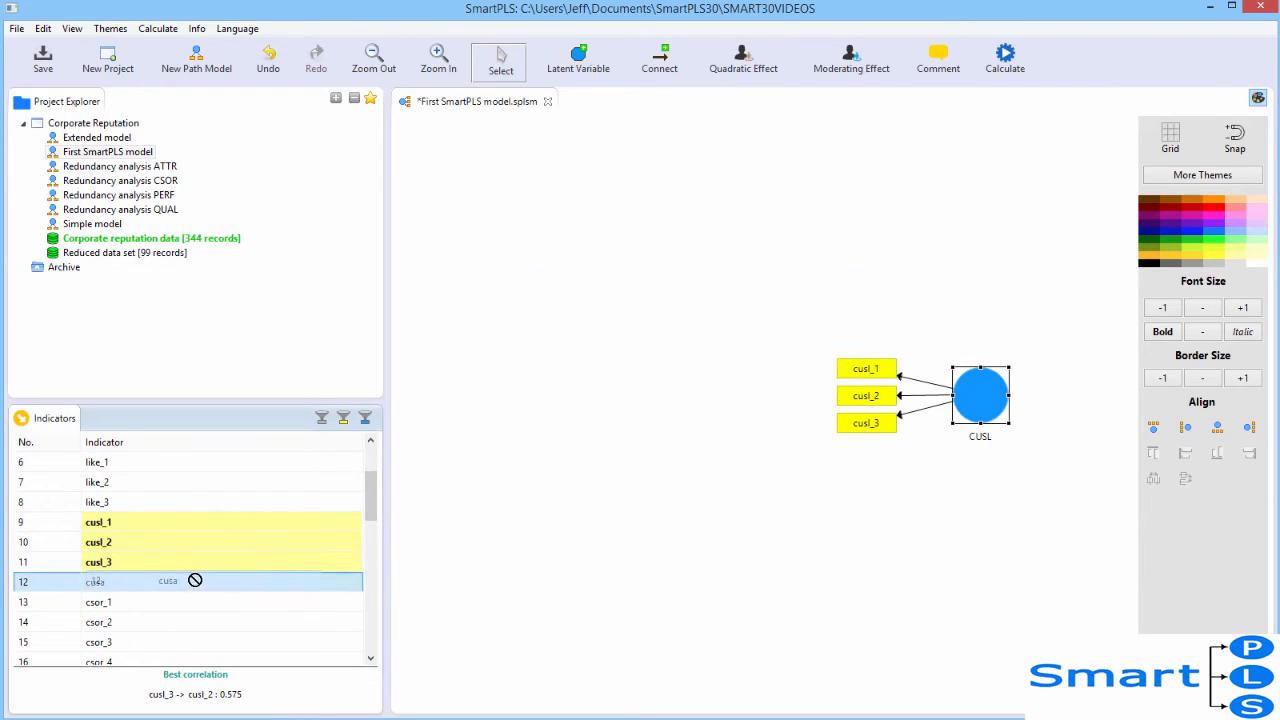
pyautogui.moveTo(189, 580); pyautogui.dragTo(735, 425)
pyautogui.click(700, 440)
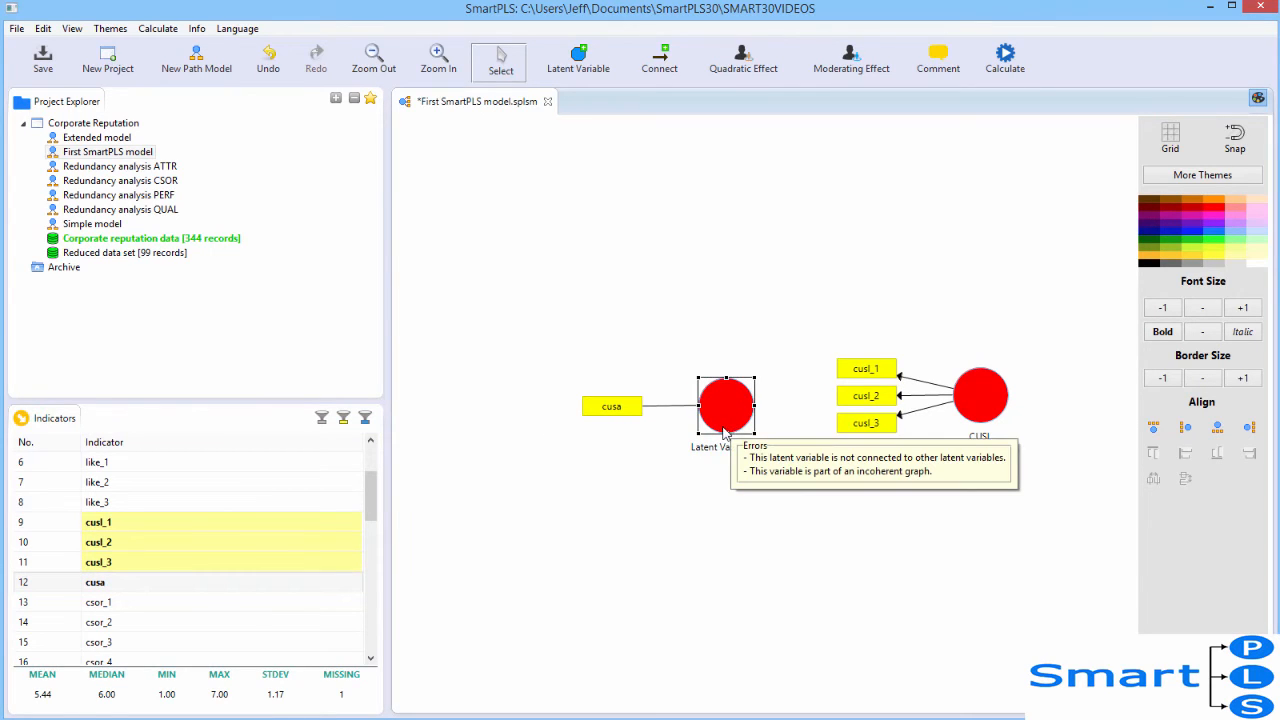
pyautogui.doubleClick(726, 432)
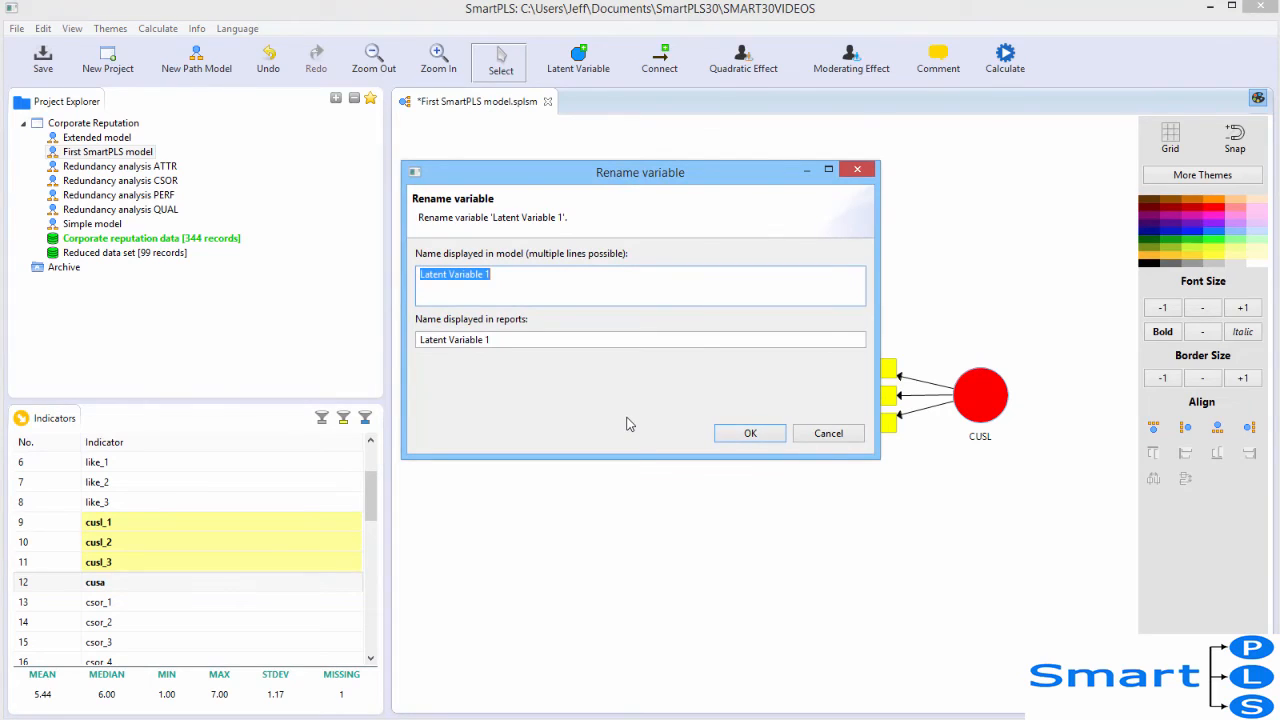
pyautogui.write('CUSA')
pyautogui.press('Return')
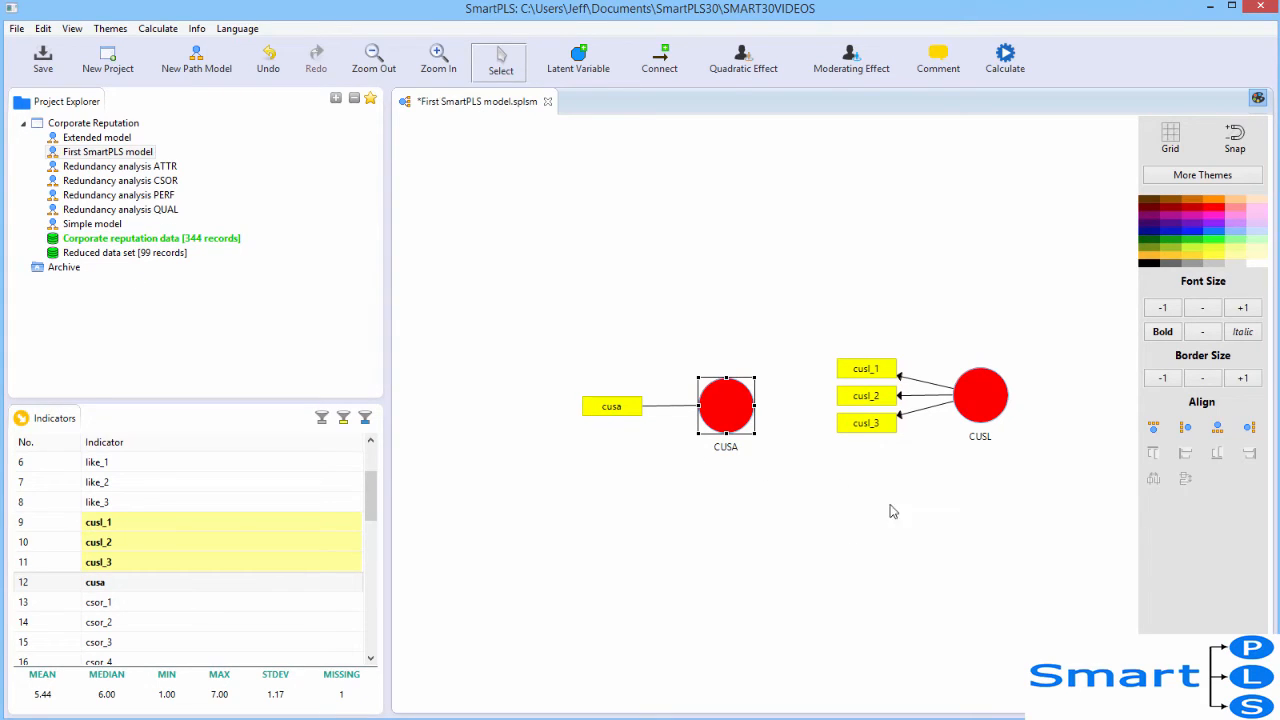
pyautogui.click(818, 517)
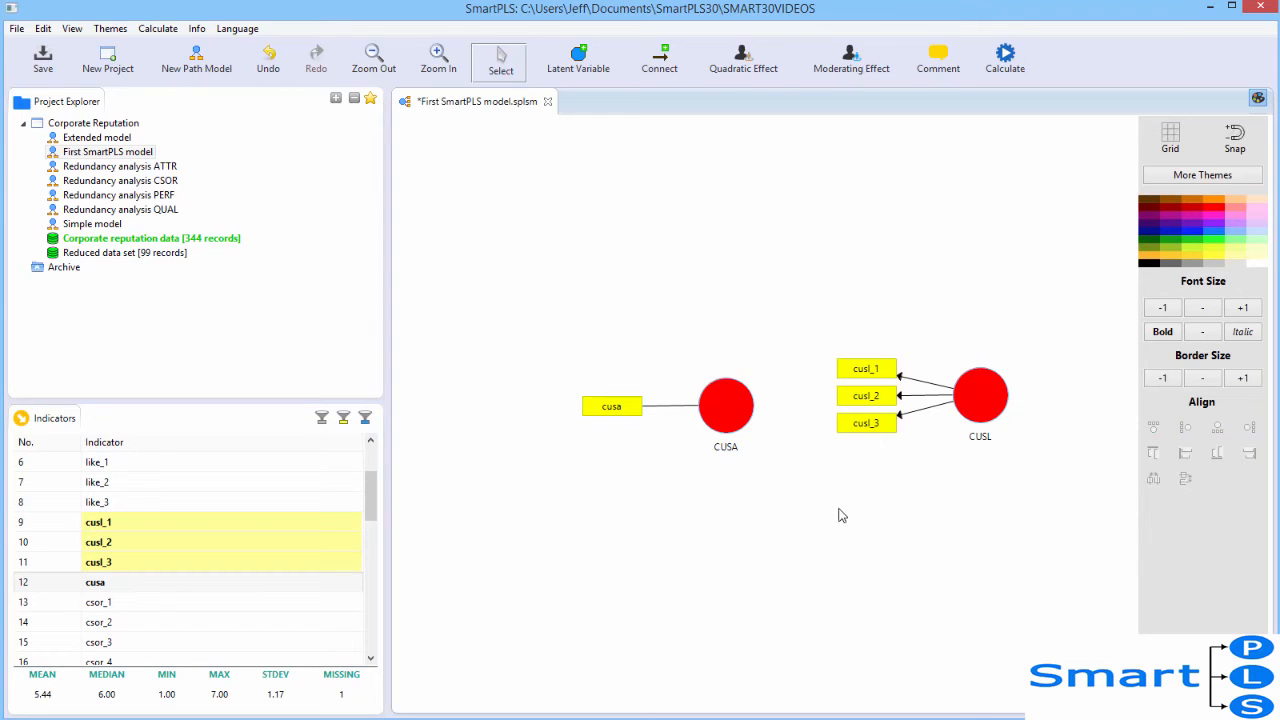
# - Add a latent variable with comp_1 to comp_3 above CUSA and another with like_1 to like_3 below it
pyautogui.moveTo(727, 406)
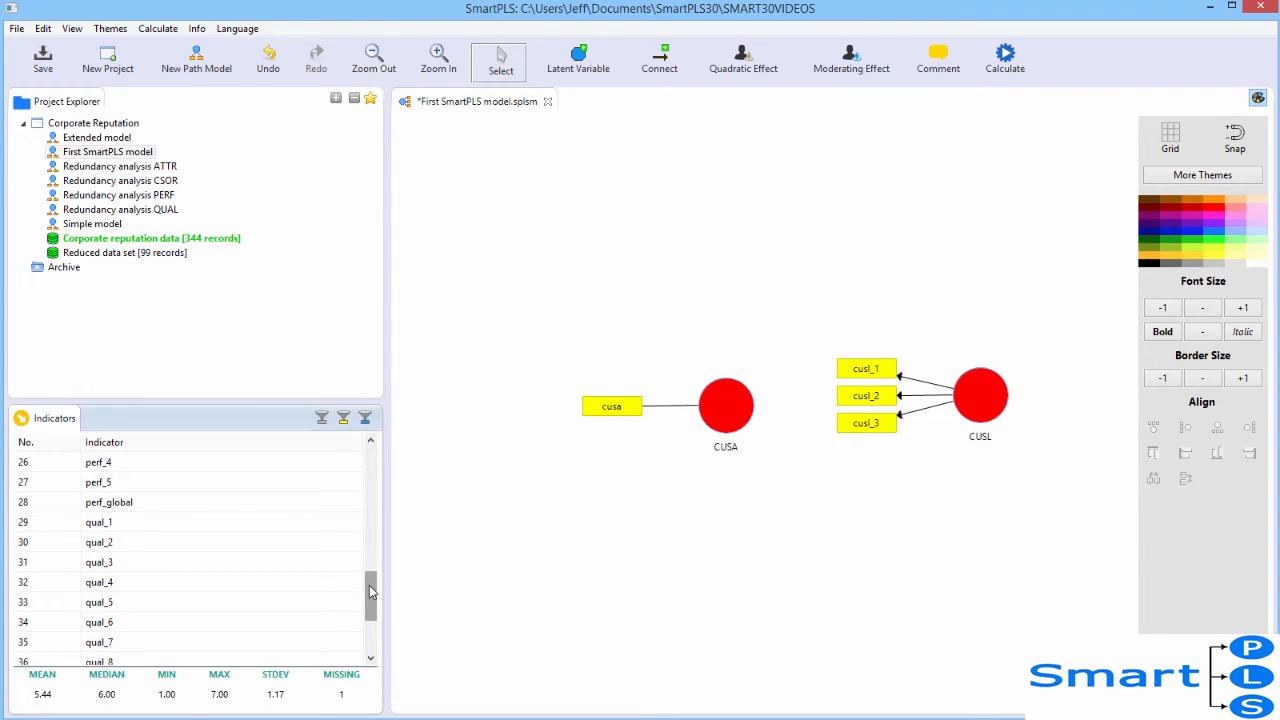
pyautogui.scroll(8, 369, 590)
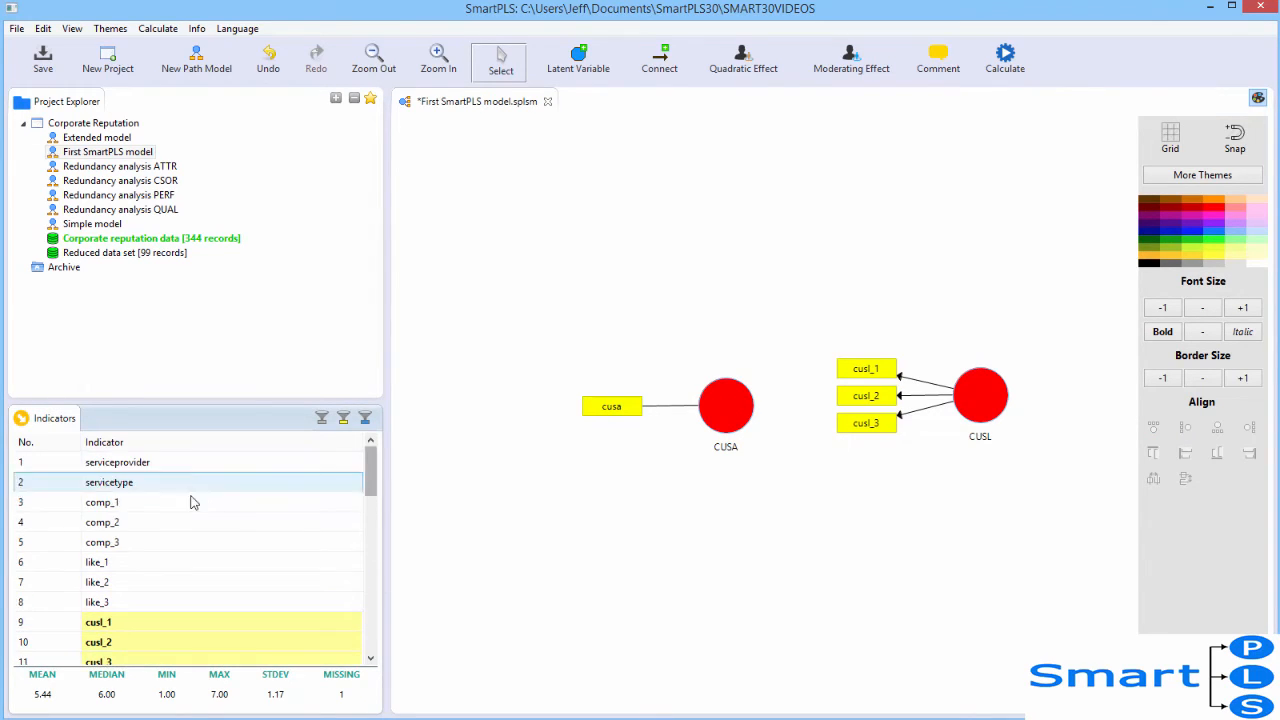
pyautogui.click(127, 508)
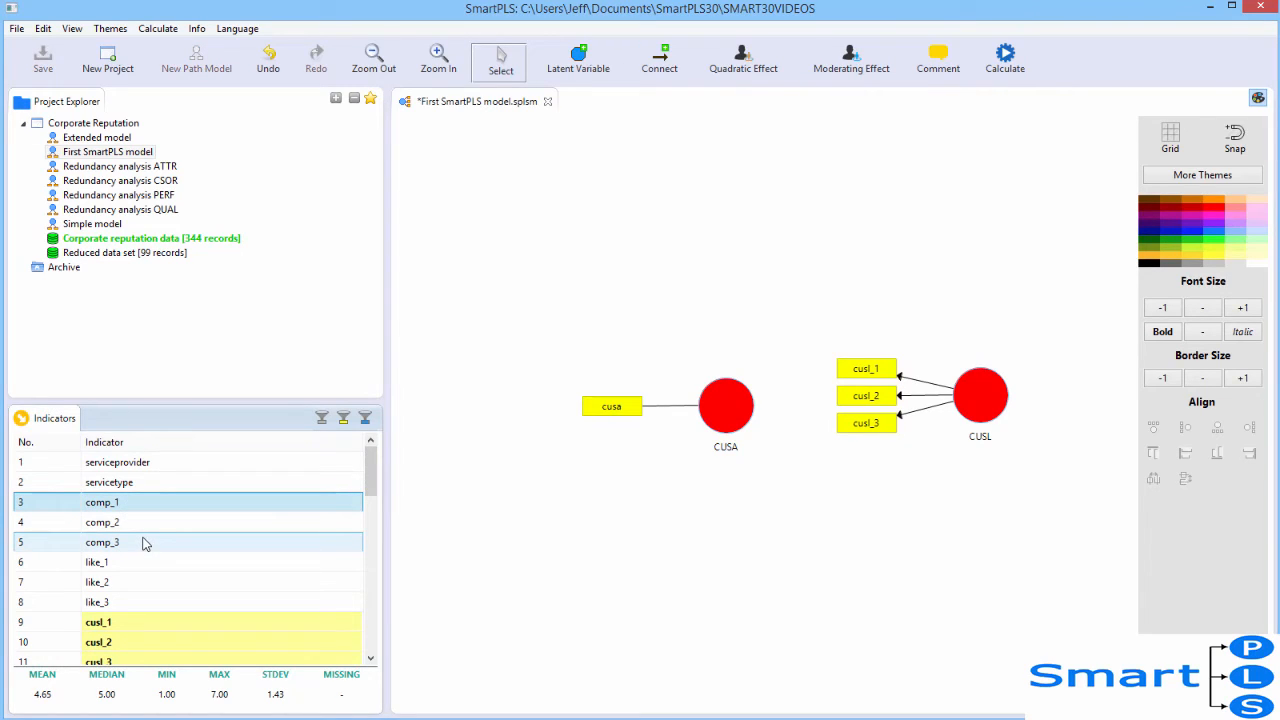
pyautogui.keyDown('shift'); pyautogui.click(143, 542); pyautogui.keyUp('shift')
pyautogui.moveTo(137, 523); pyautogui.dragTo(418, 567)
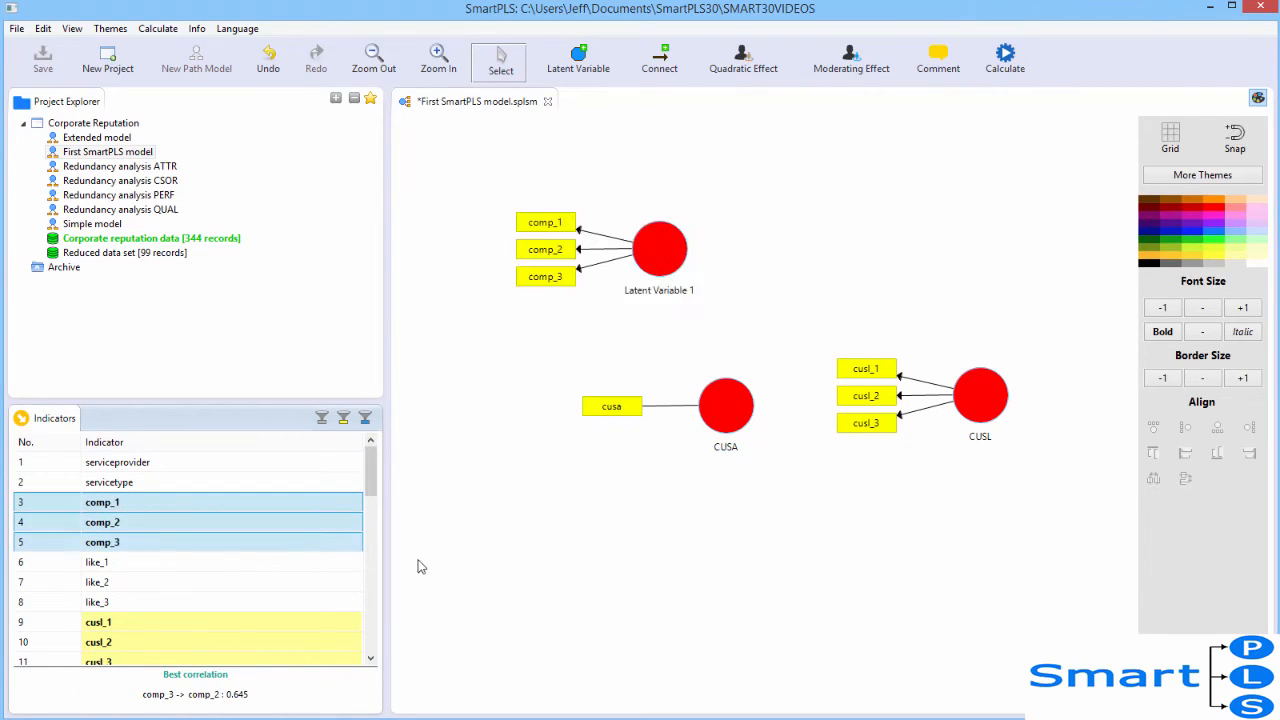
pyautogui.click(131, 563)
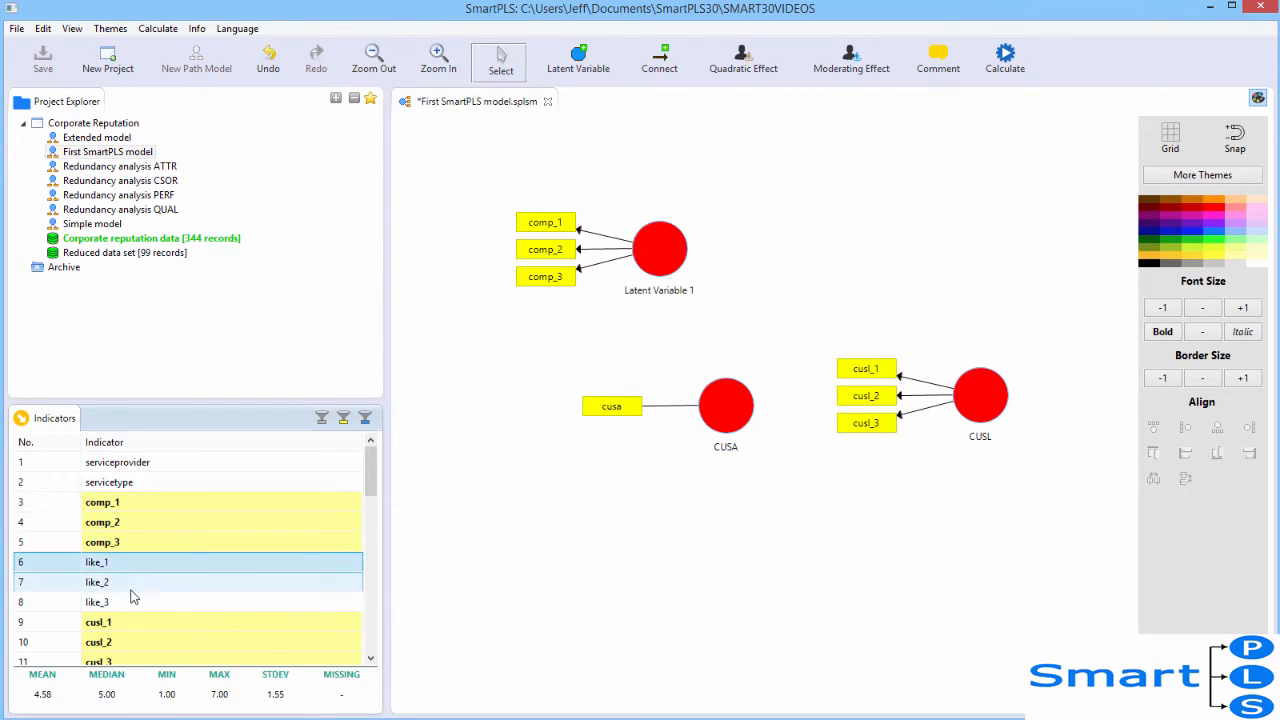
pyautogui.keyDown('shift'); pyautogui.click(133, 602); pyautogui.keyUp('shift')
pyautogui.moveTo(133, 602); pyautogui.dragTo(660, 560)
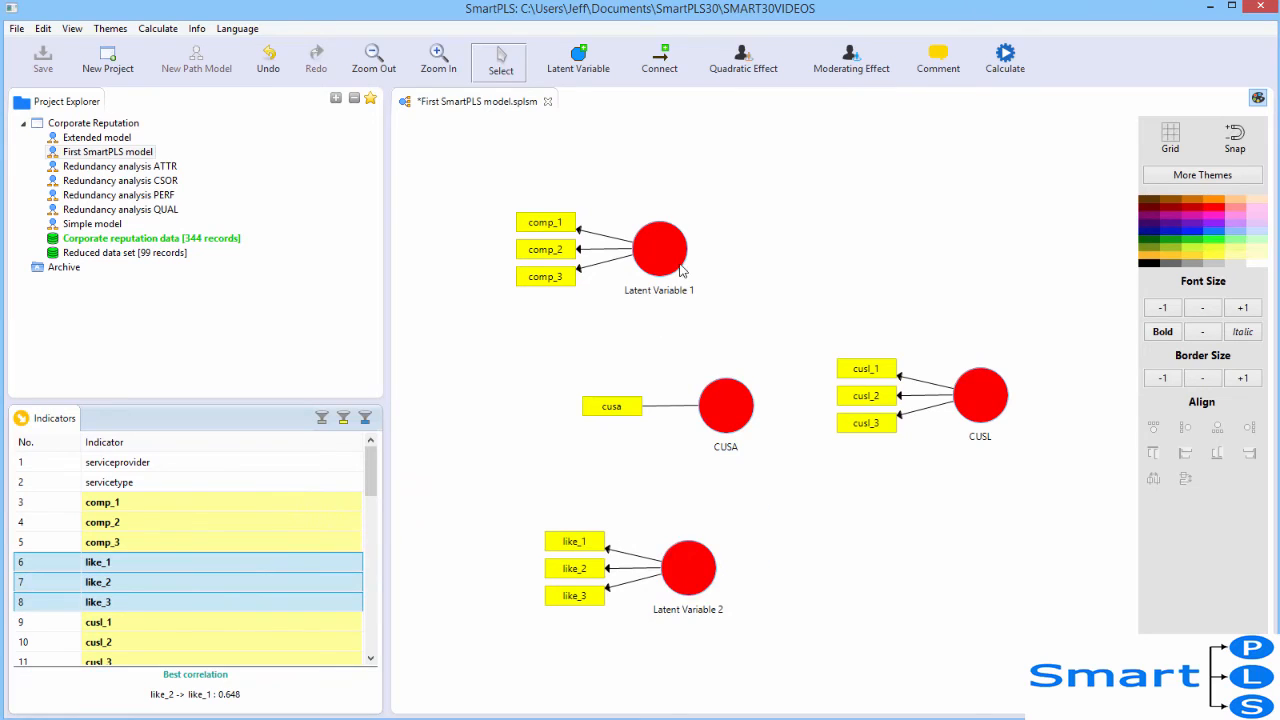
# - Rename the latent variable that holds the comp indicators to COMP
pyautogui.click(676, 258)
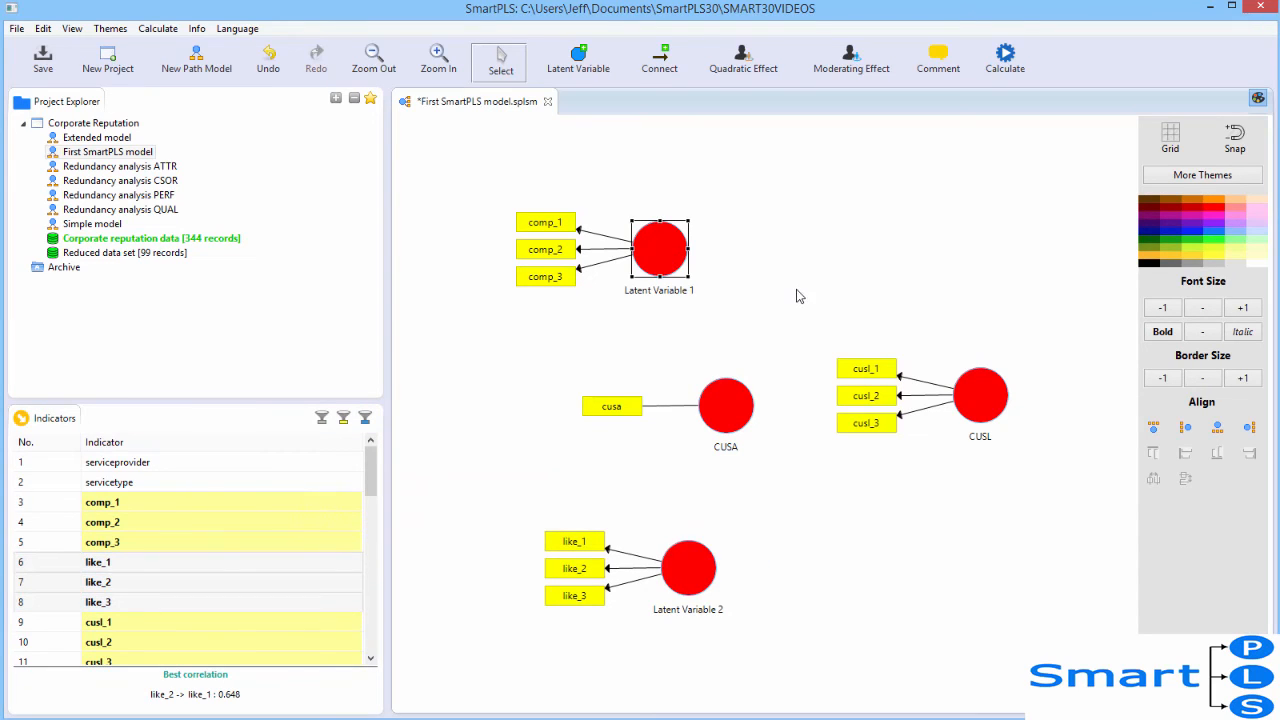
pyautogui.press('F2')
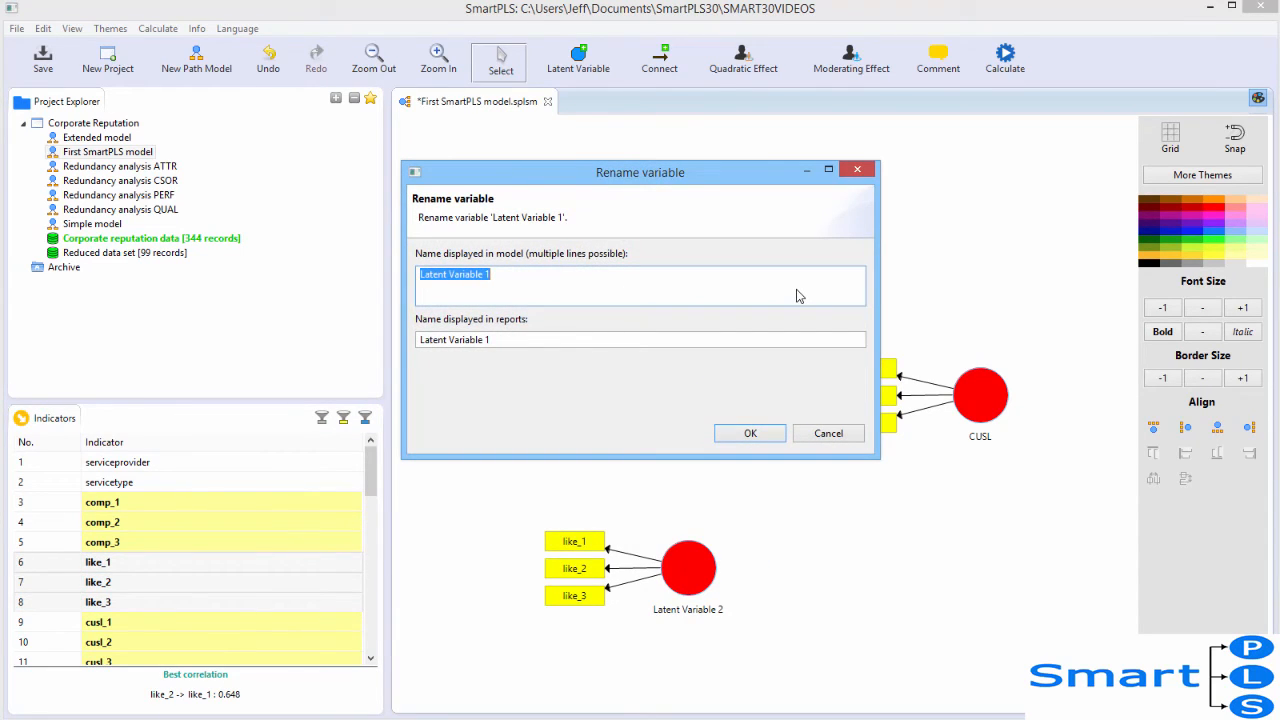
pyautogui.write('COMP')
pyautogui.click(766, 436)
# - Rename the latent variable that holds the like indicators to LIKE, and align CUSL's indicators on its right side
pyautogui.click(692, 556)
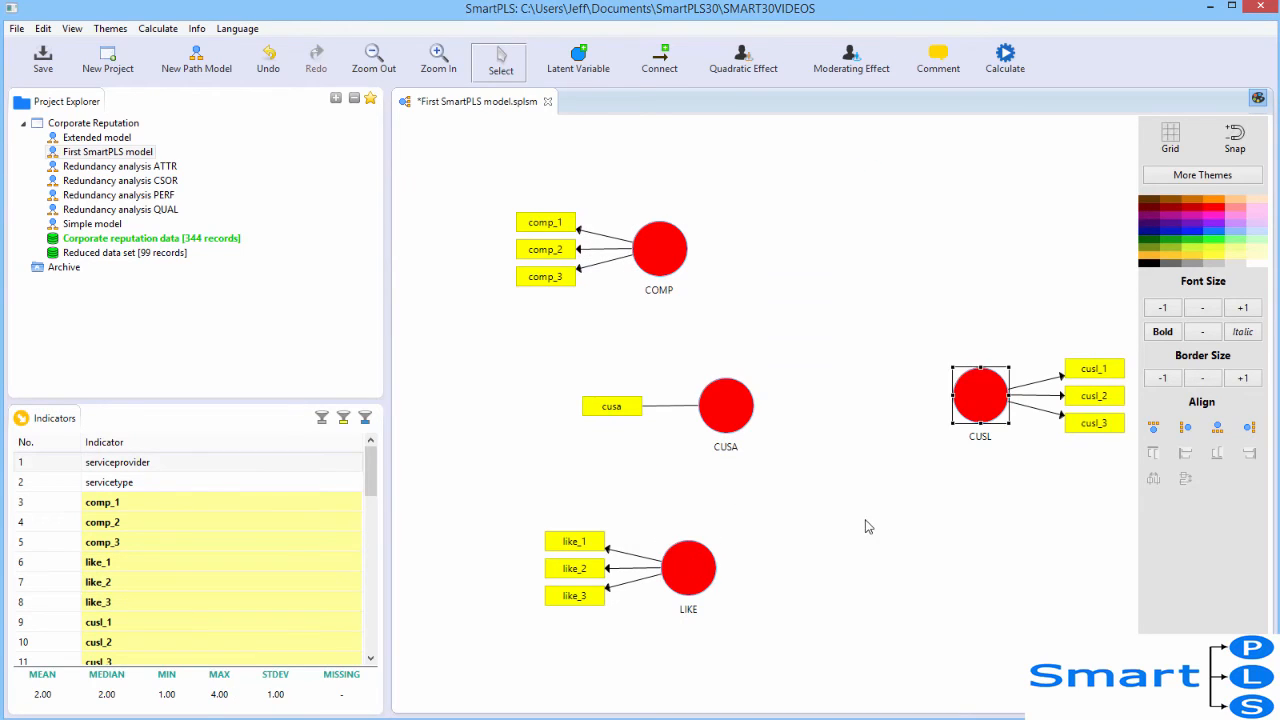
pyautogui.click(868, 522)
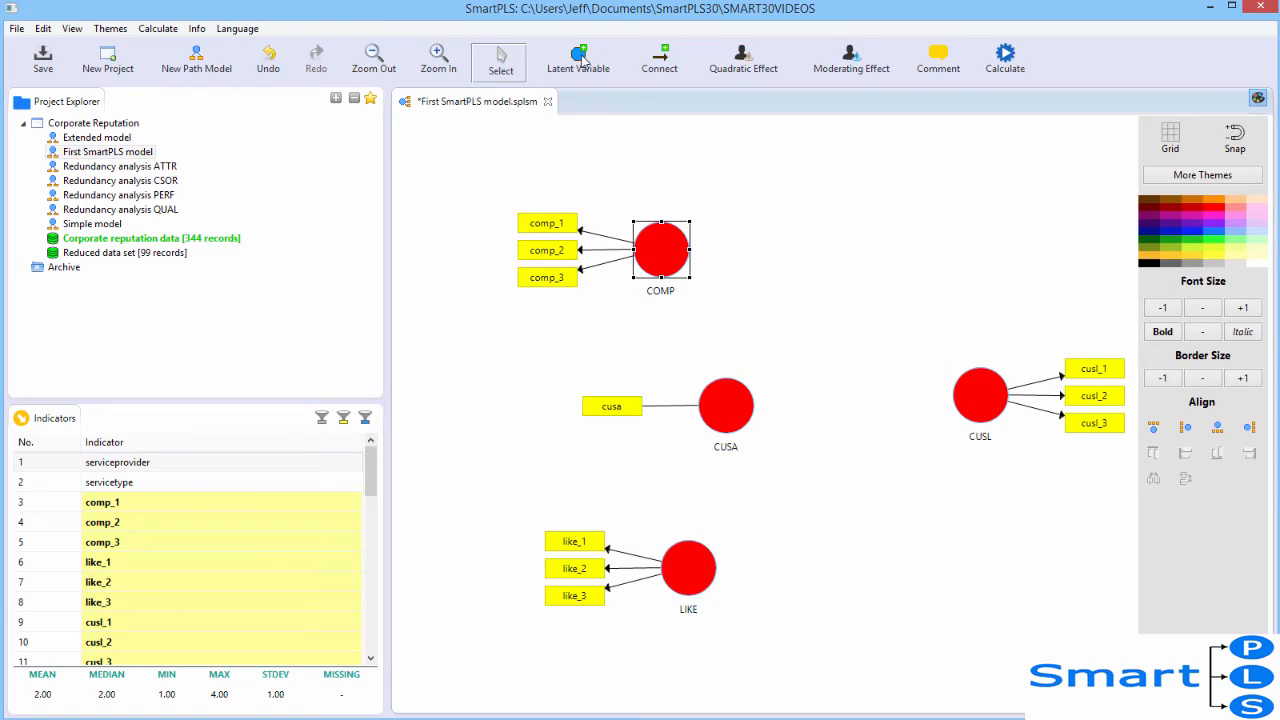
pyautogui.click(584, 58)
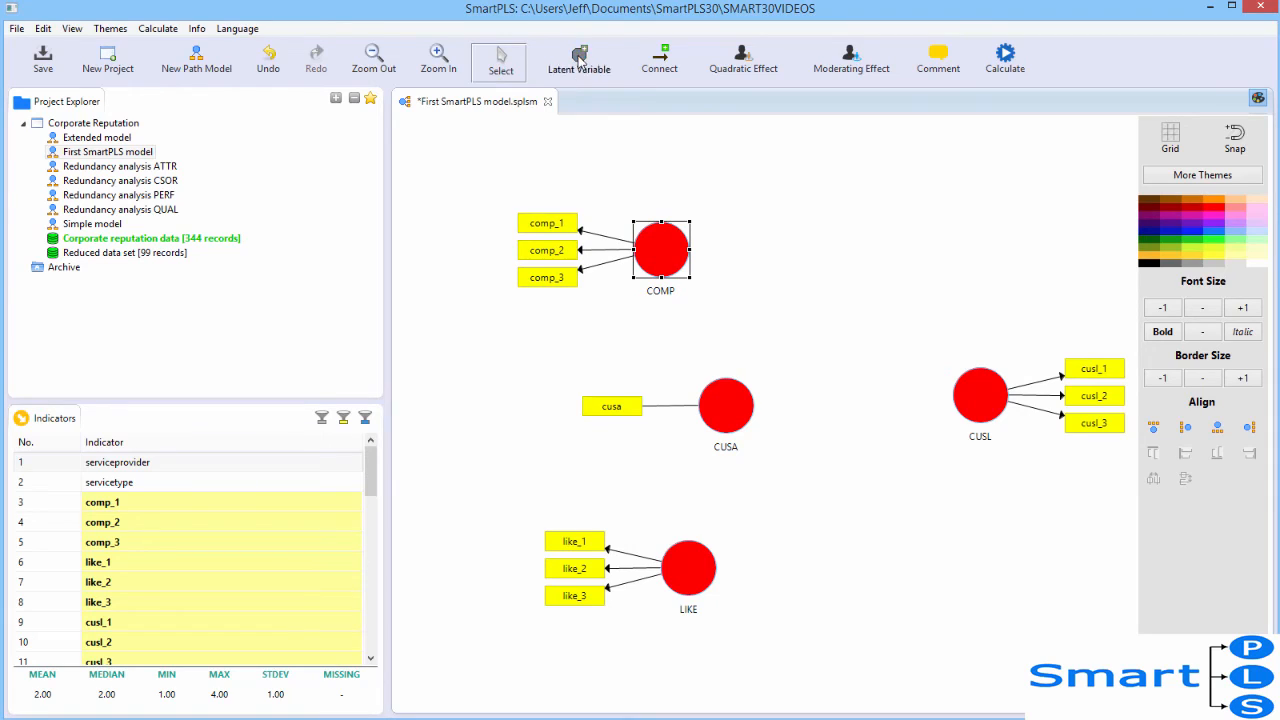
pyautogui.click(877, 266)
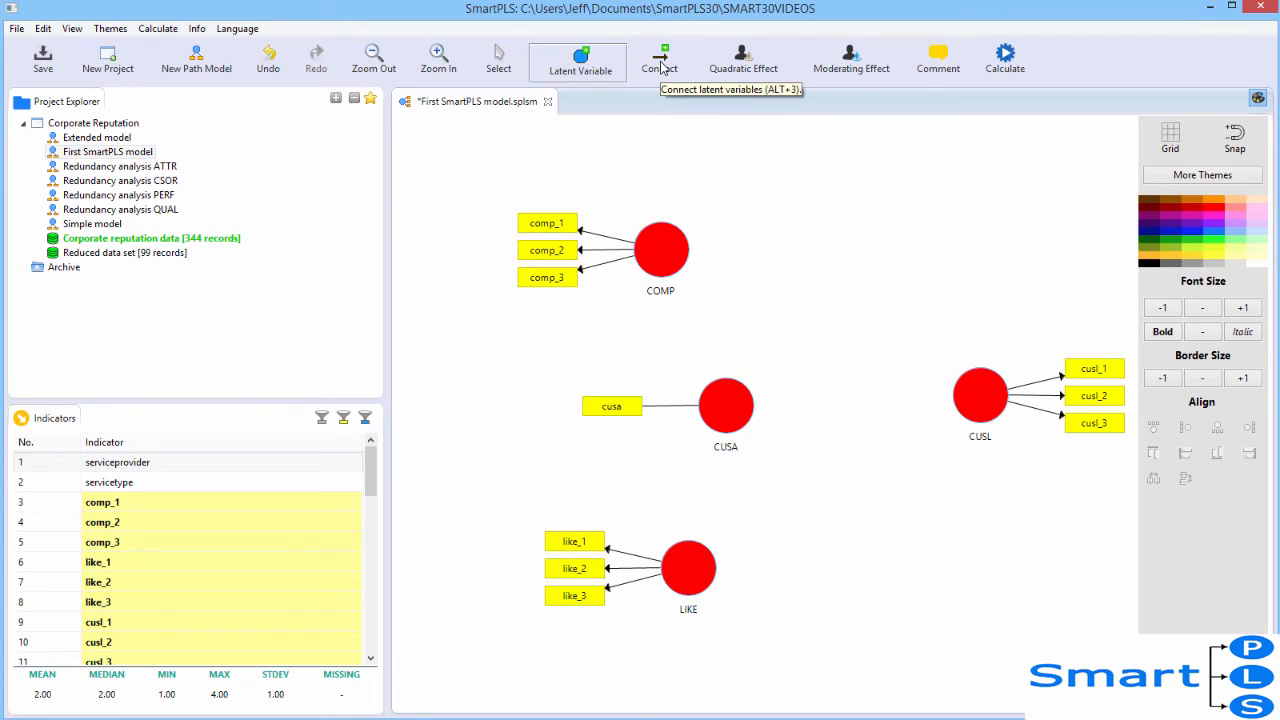
# - Connect COMP and LIKE to CUSA, and CUSA to CUSL, with directed paths
pyautogui.click(660, 66)
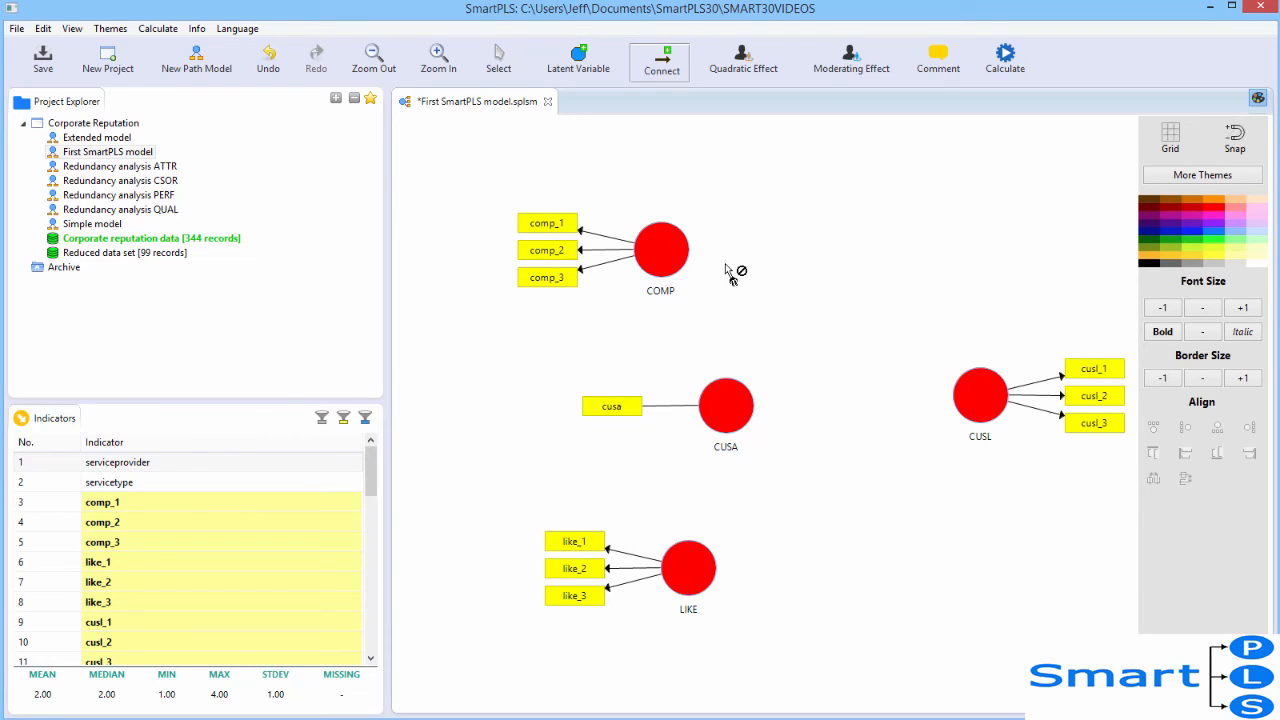
pyautogui.click(688, 260)
pyautogui.click(729, 405)
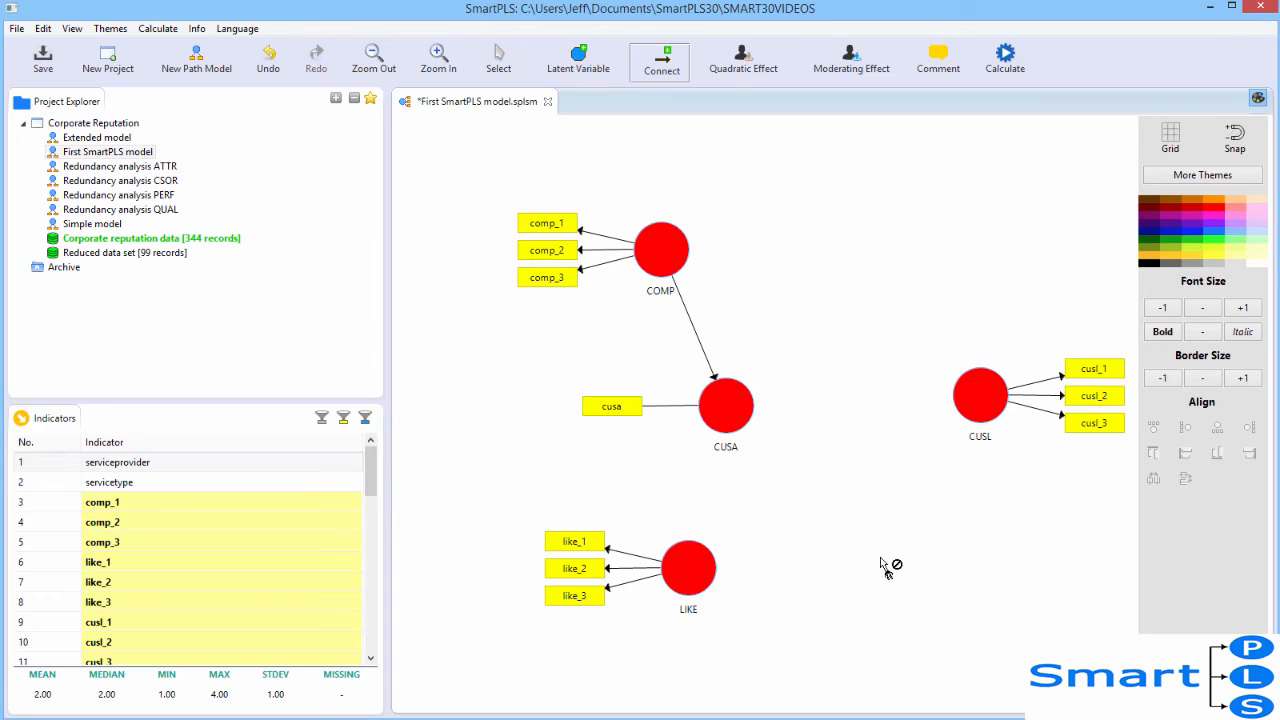
pyautogui.click(697, 568)
pyautogui.click(722, 436)
pyautogui.click(737, 413)
pyautogui.click(980, 395)
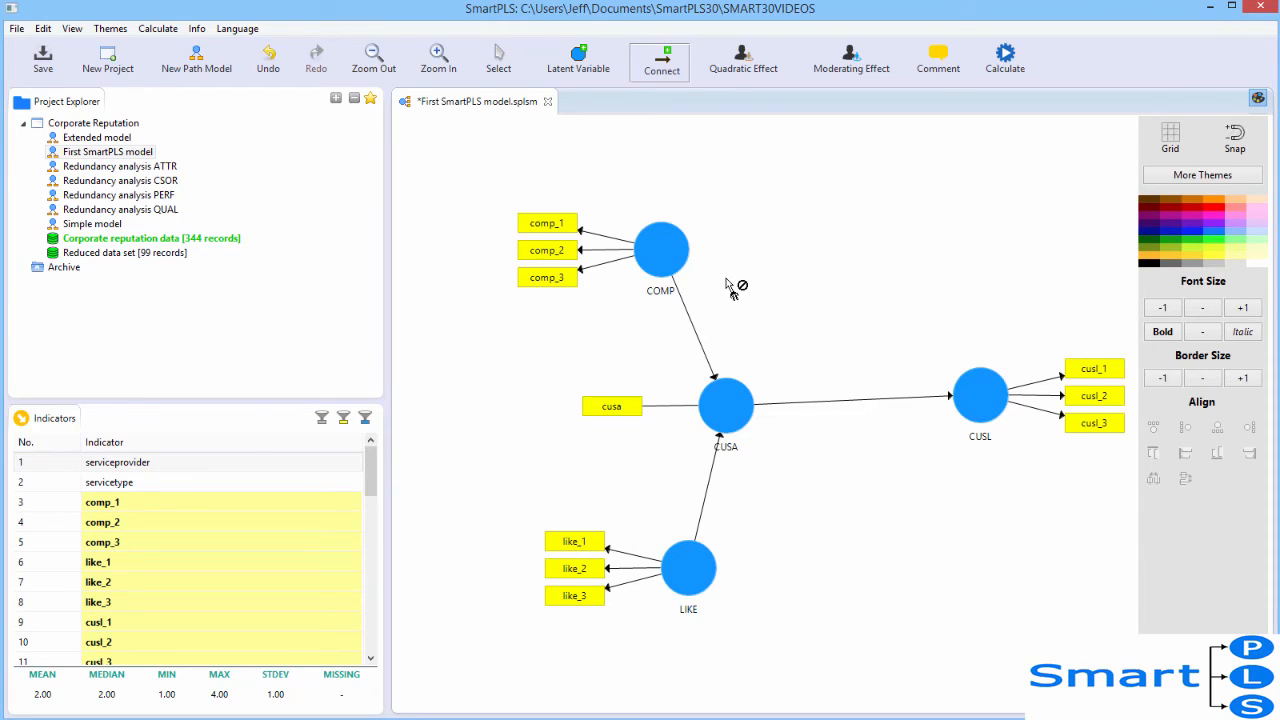
# - Connect COMP and LIKE directly to CUSL with directed paths, and leave connection mode
pyautogui.click(668, 262)
pyautogui.click(975, 393)
pyautogui.click(705, 590)
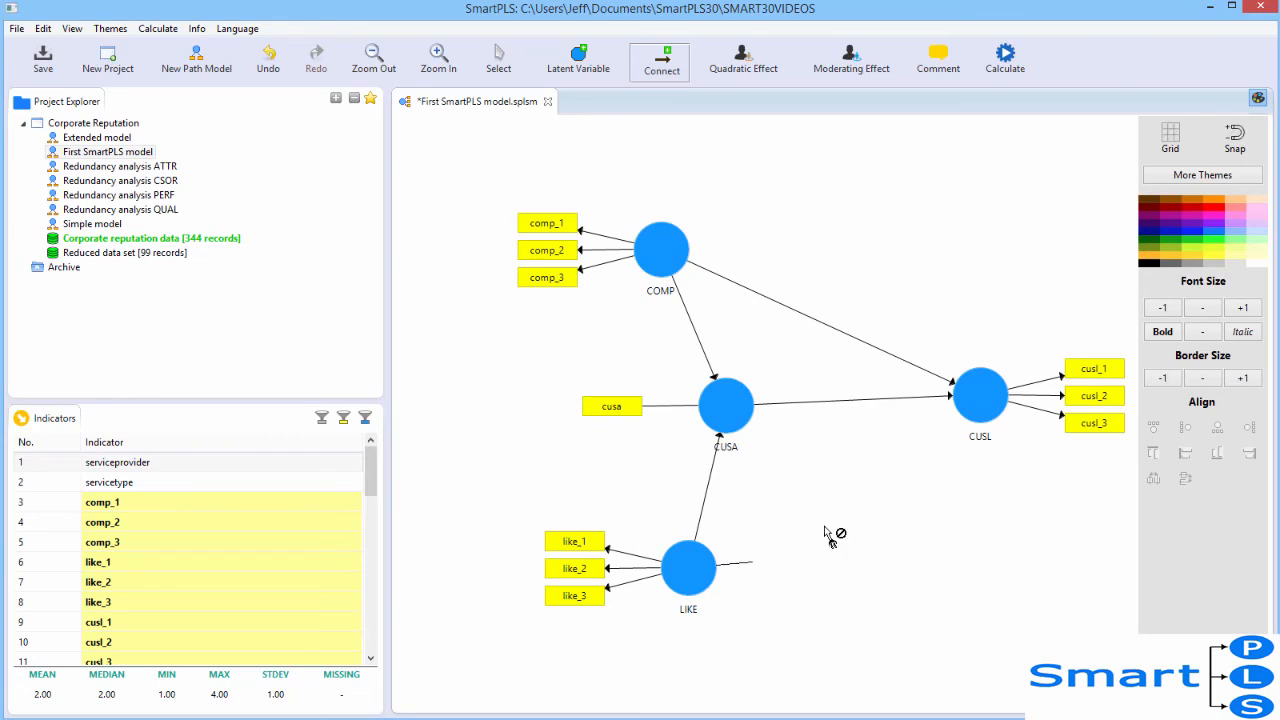
pyautogui.click(973, 405)
pyautogui.press('Escape')
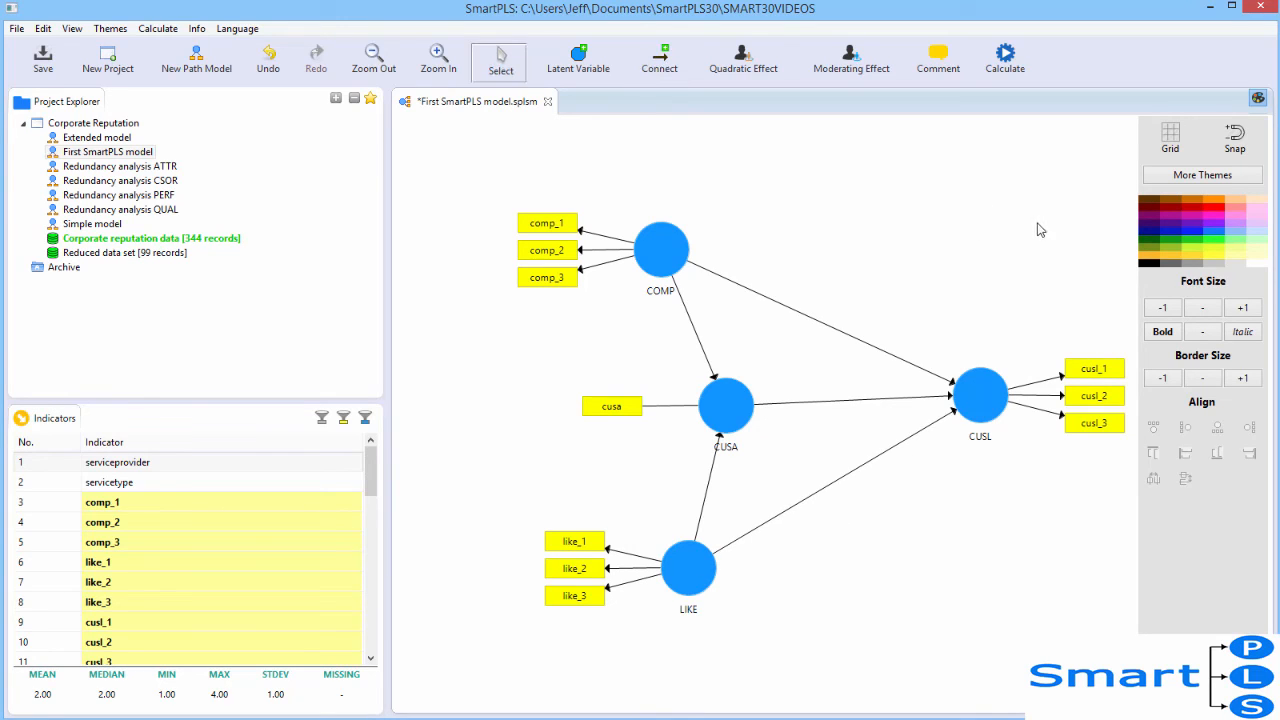
# - Using the grid and snapping, line up COMP above LIKE, with CUSA centred between them and level with CUSL
pyautogui.click(1180, 142)
pyautogui.click(1237, 140)
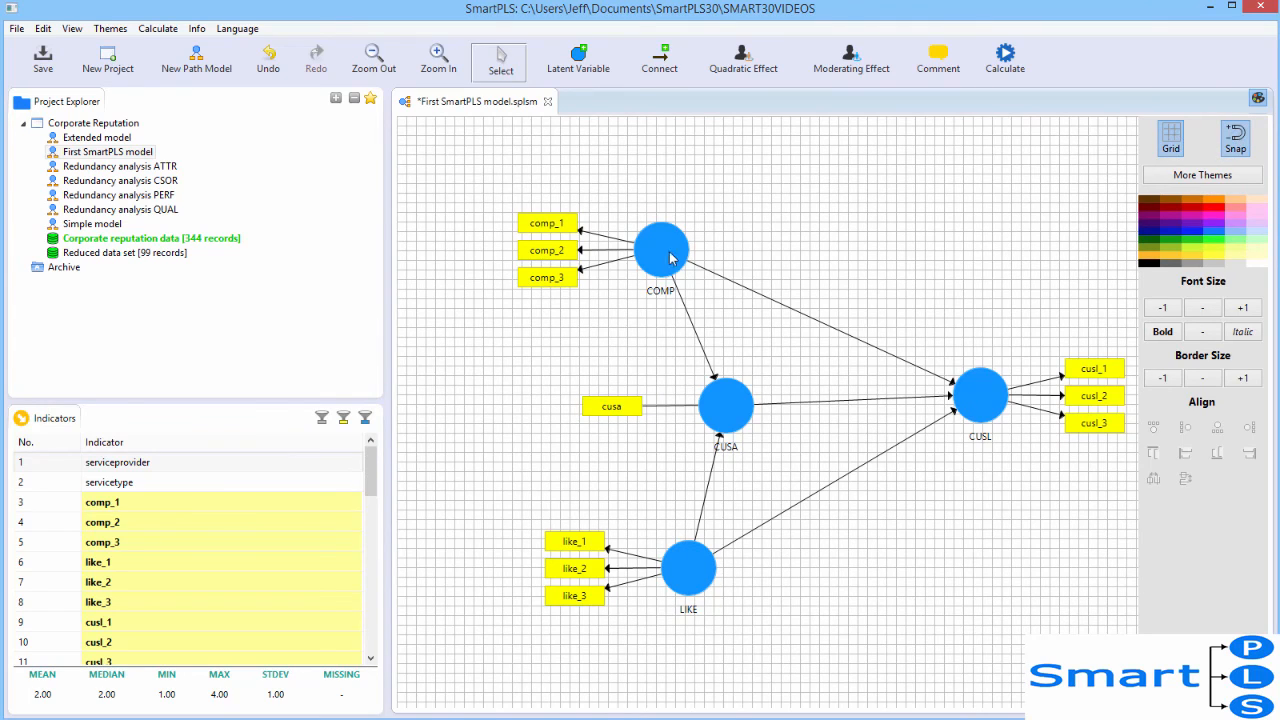
pyautogui.moveTo(672, 256); pyautogui.dragTo(620, 240)
pyautogui.moveTo(690, 563); pyautogui.dragTo(603, 497)
pyautogui.moveTo(728, 412); pyautogui.dragTo(733, 378)
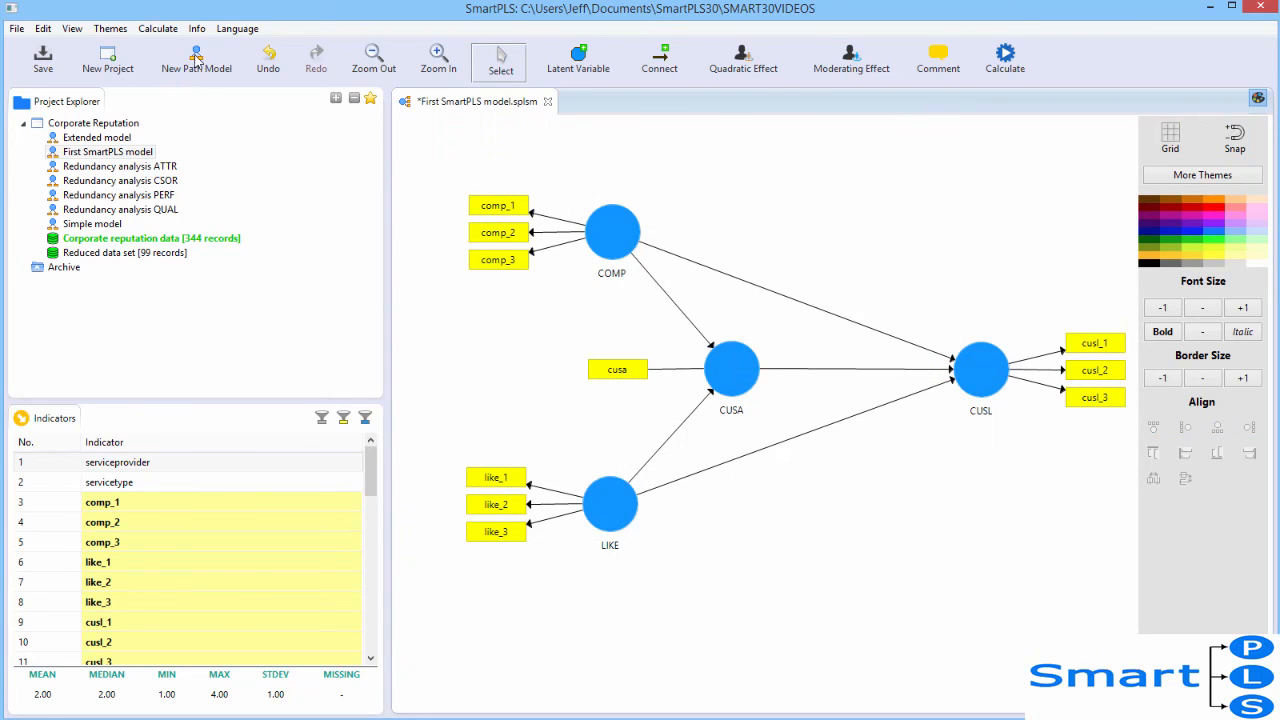
# - Run the PLS Algorithm with its preset settings, opening the full report, and return to the First SmartPLS model diagram
pyautogui.click(158, 30)
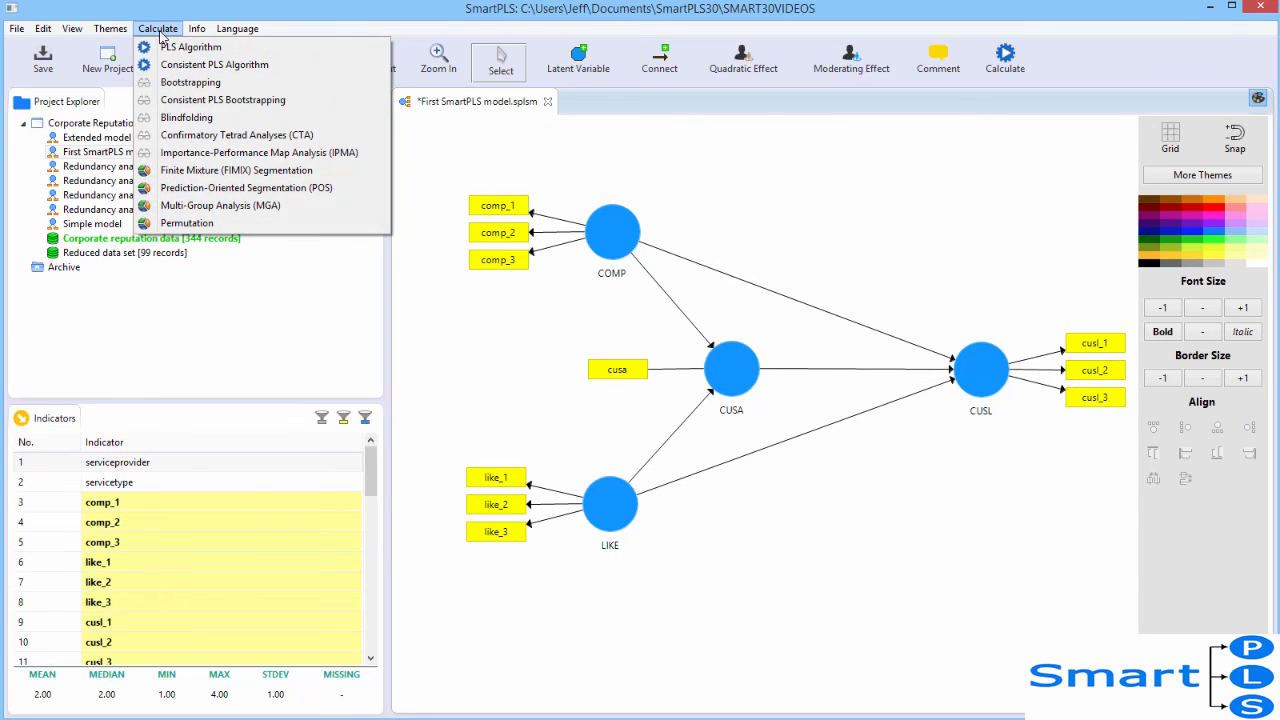
pyautogui.click(758, 181)
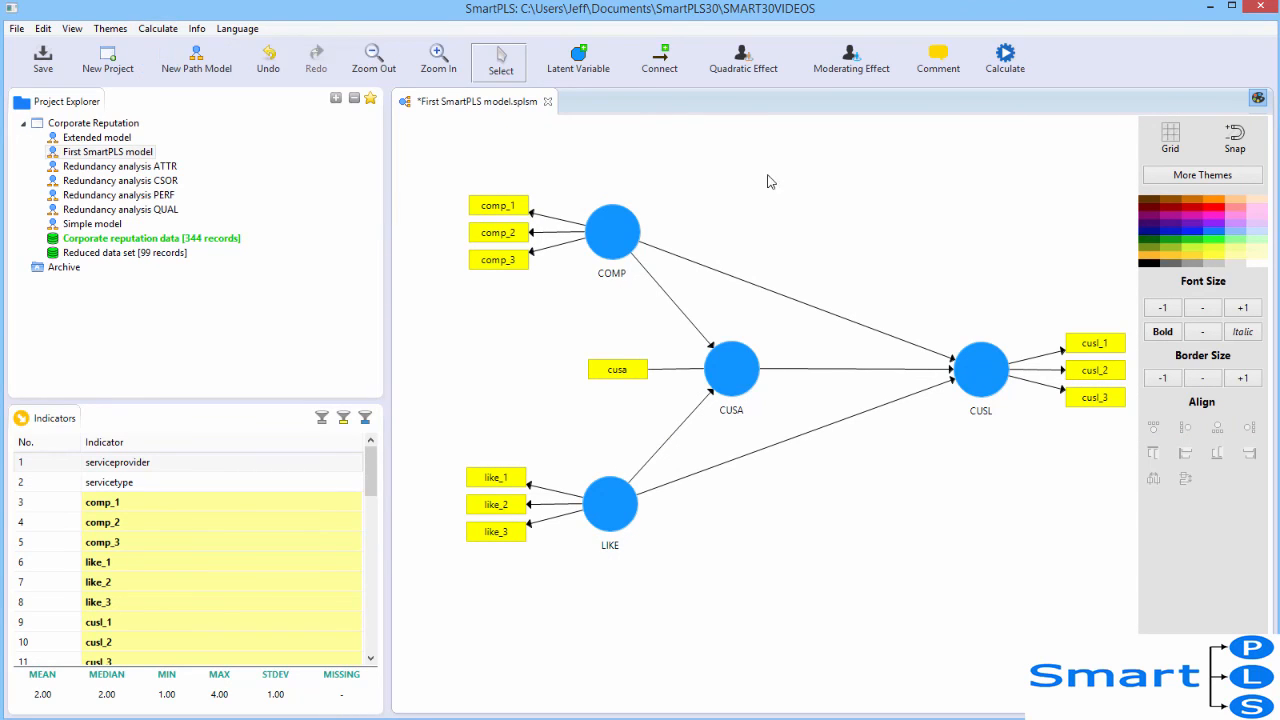
pyautogui.click(1007, 60)
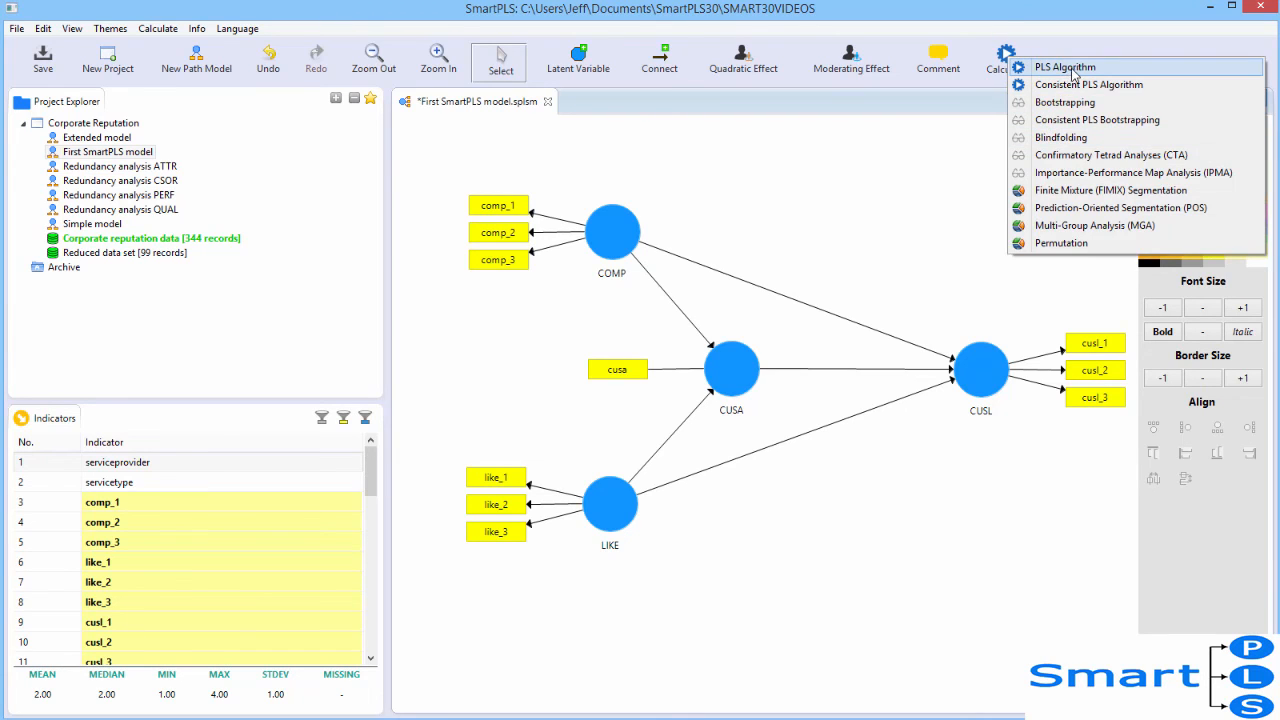
pyautogui.click(1068, 68)
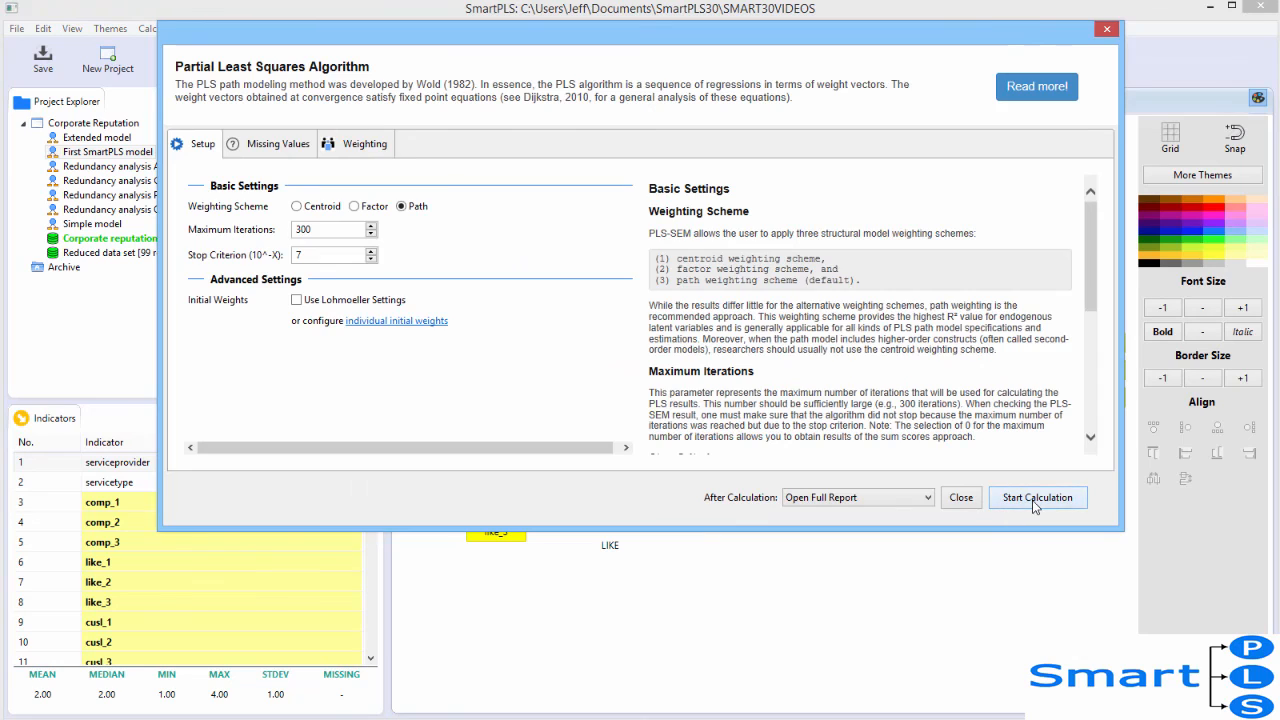
pyautogui.click(1032, 498)
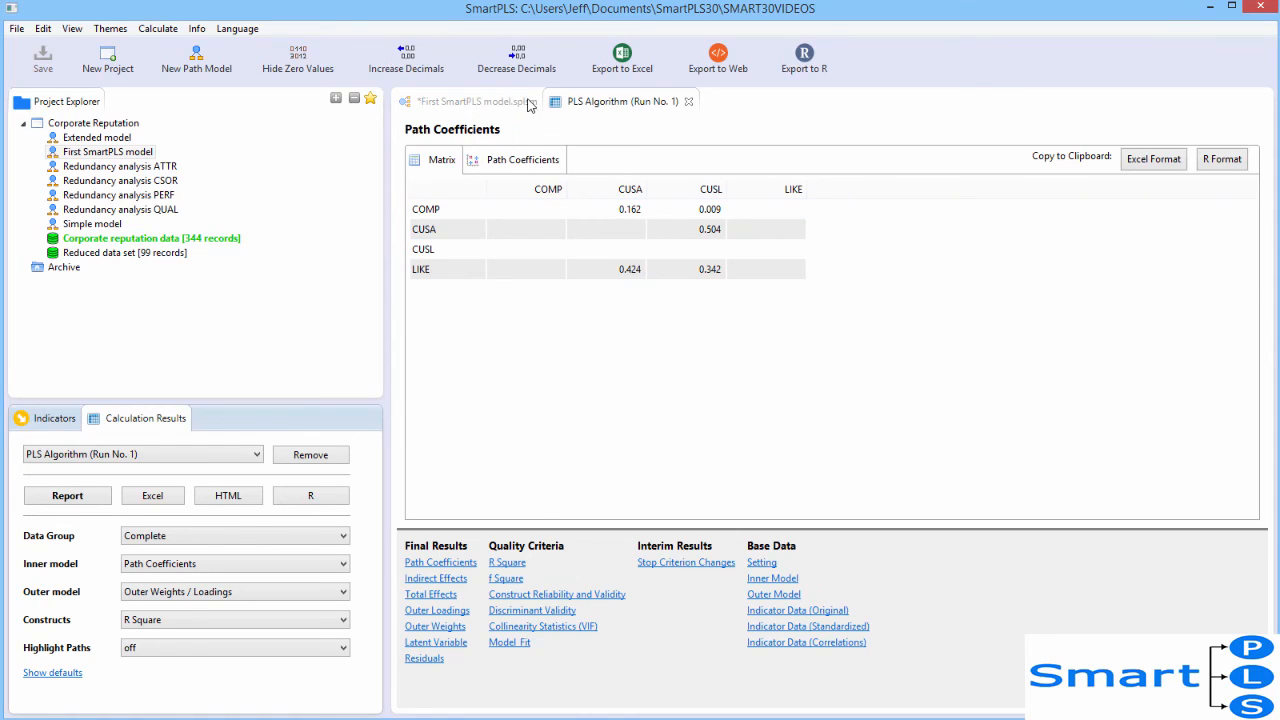
pyautogui.click(483, 104)
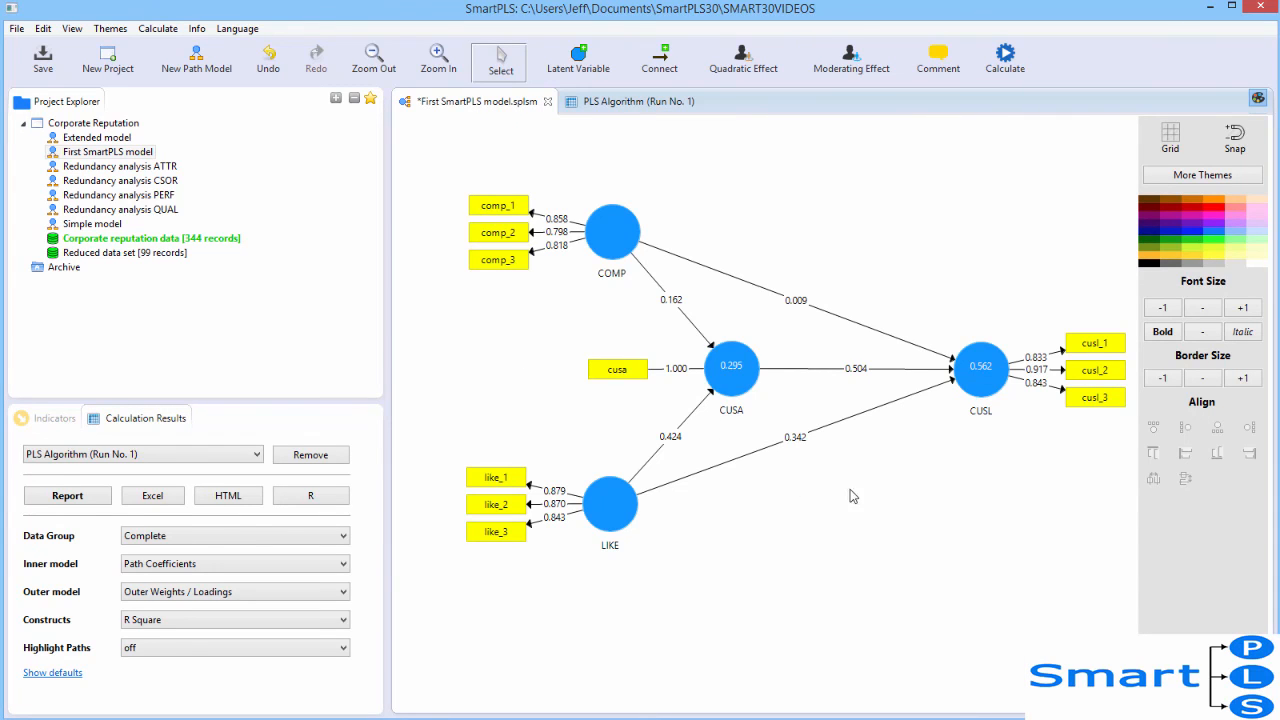